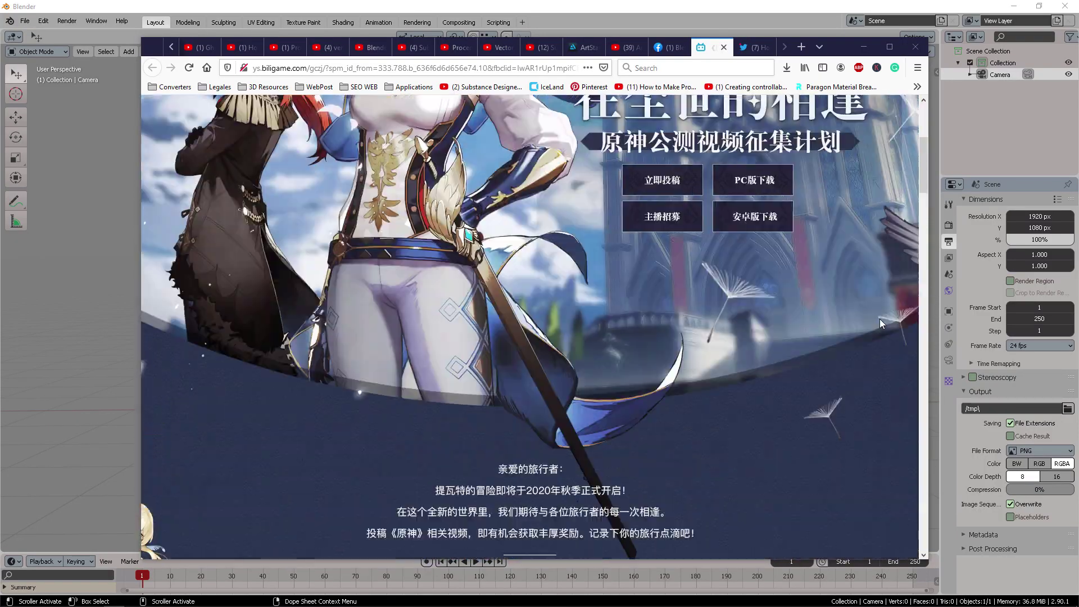
scroll(877, 315, up, 5)
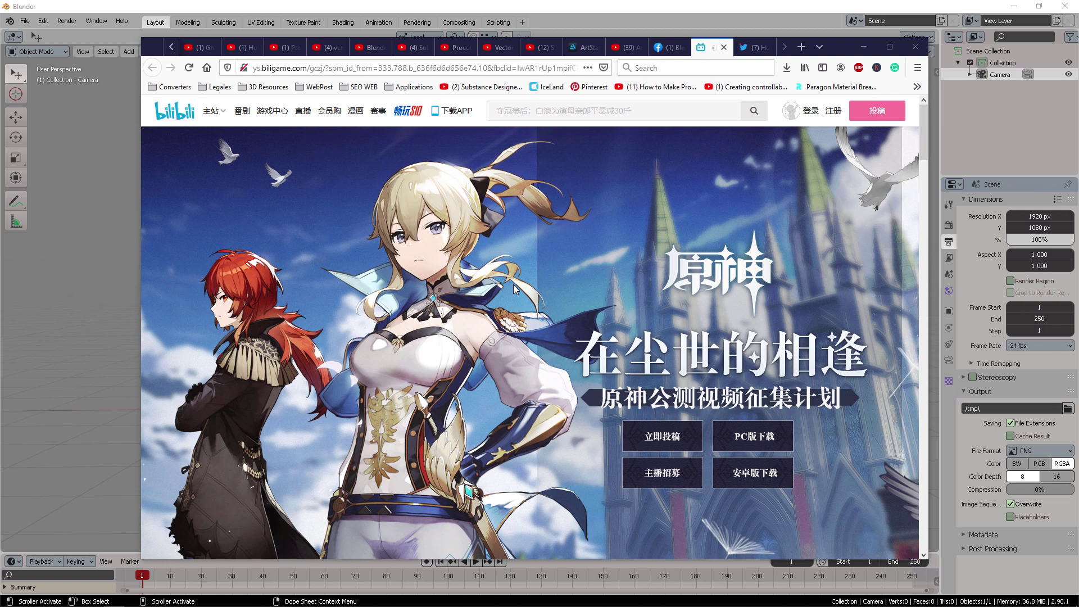
- Look through the Genshin Impact event page from its header to the character model download section
scroll(568, 280, down, 2)
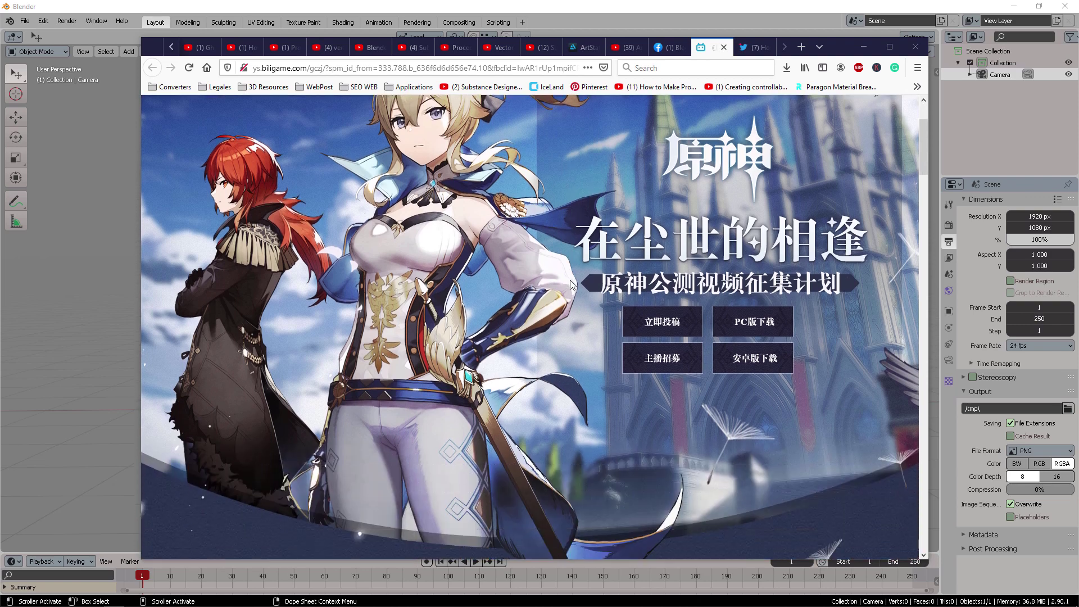
scroll(571, 280, down, 5)
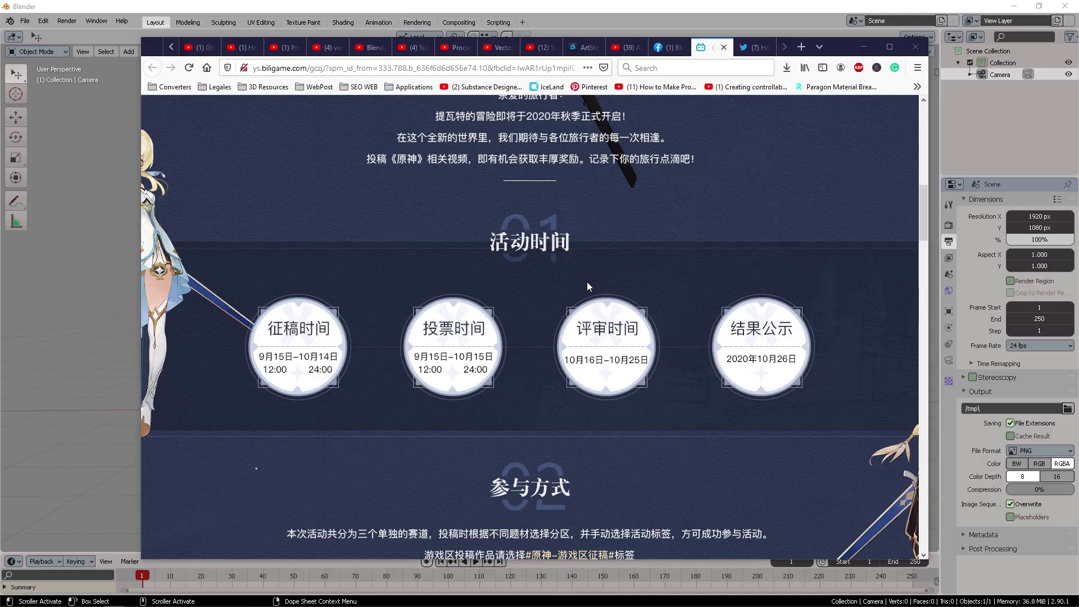
scroll(587, 282, down, 1)
scroll(587, 282, down, 7)
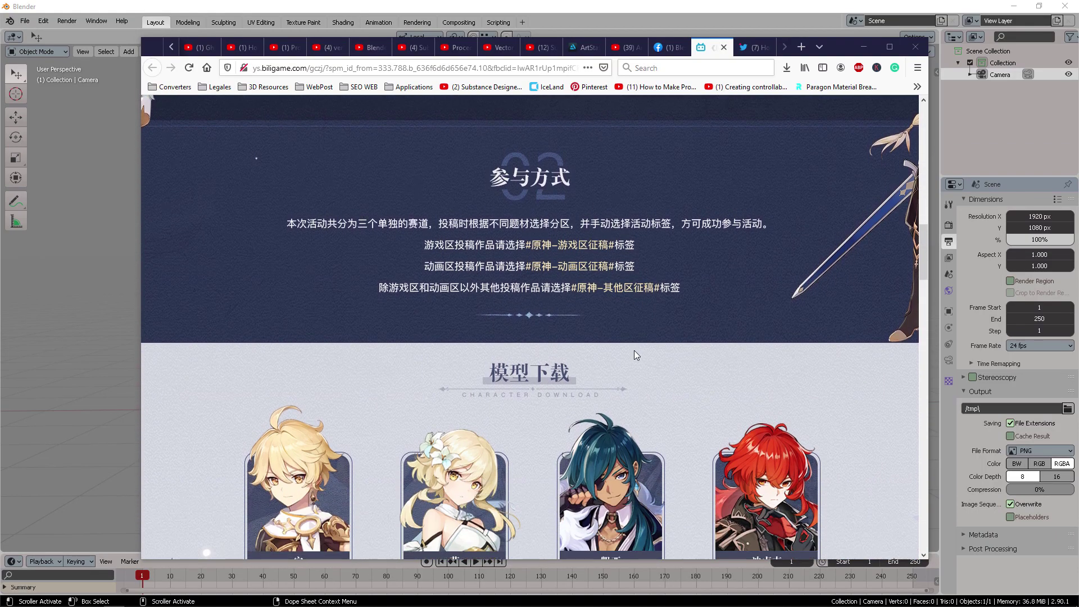
scroll(634, 356, down, 2)
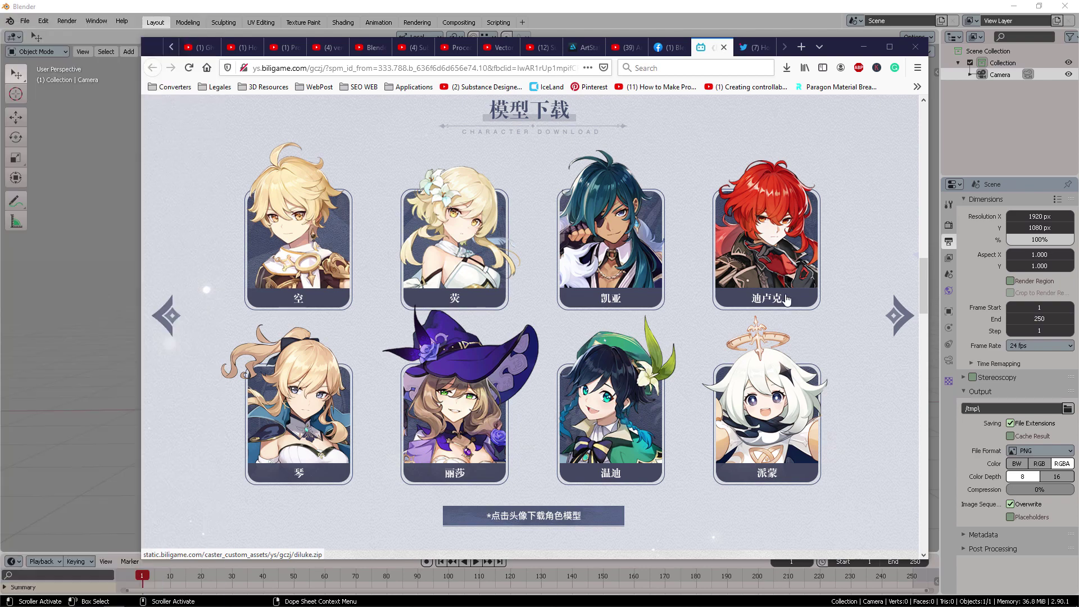
scroll(786, 298, up, 15)
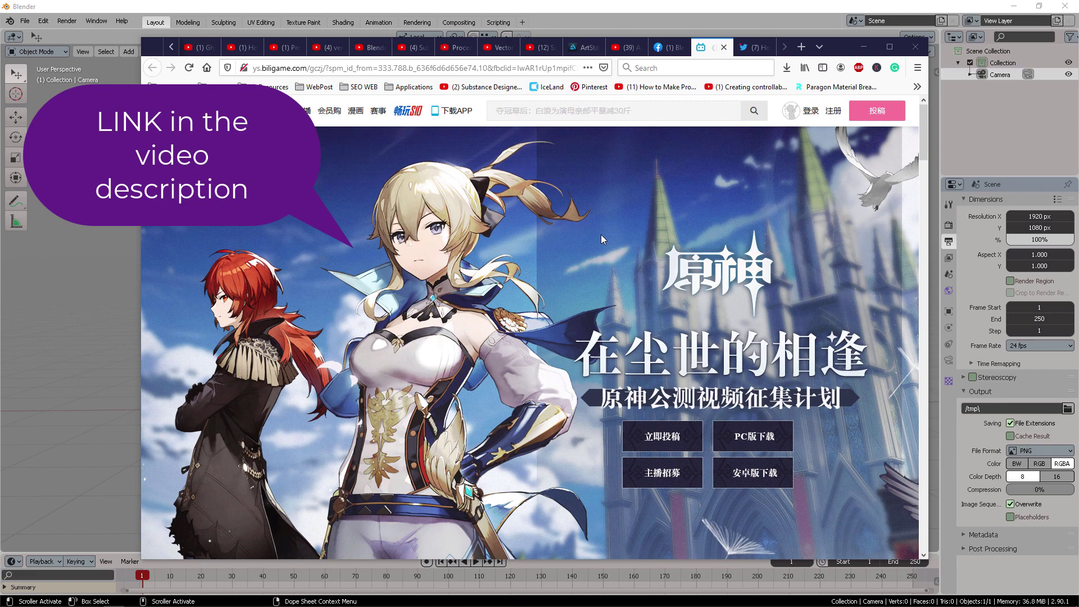
- Try to download the red-haired character's model, diluke.zip, from the character download section
scroll(602, 236, down, 6)
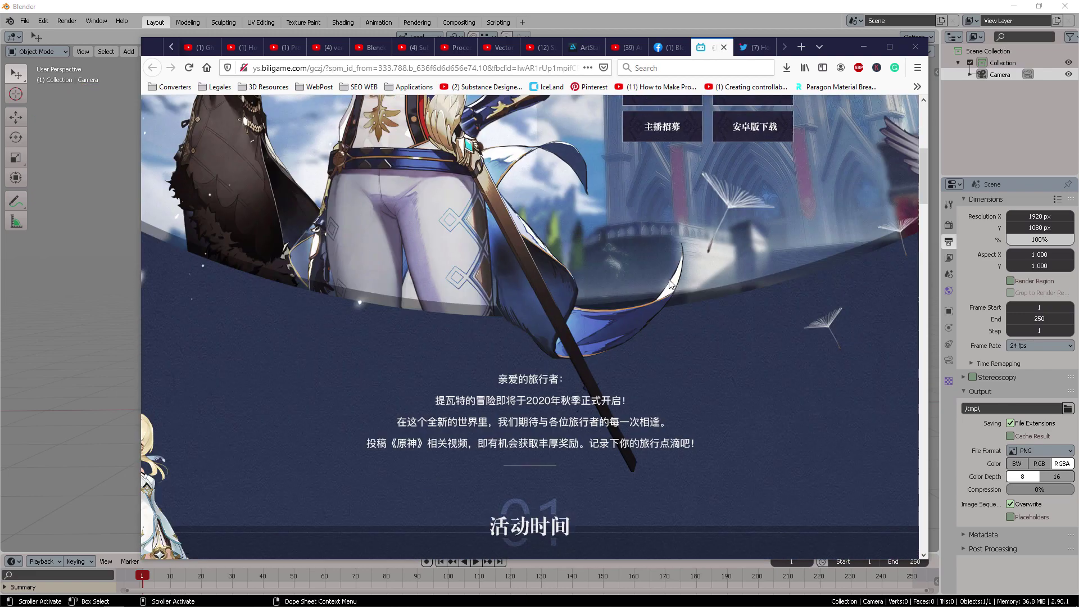
scroll(670, 282, down, 15)
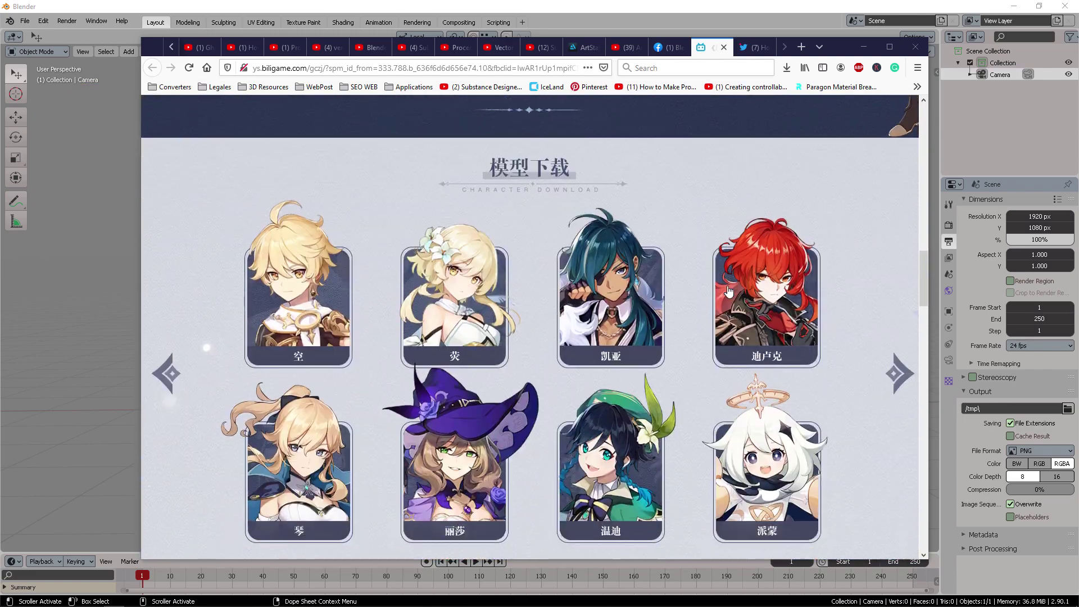
scroll(730, 291, down, 2)
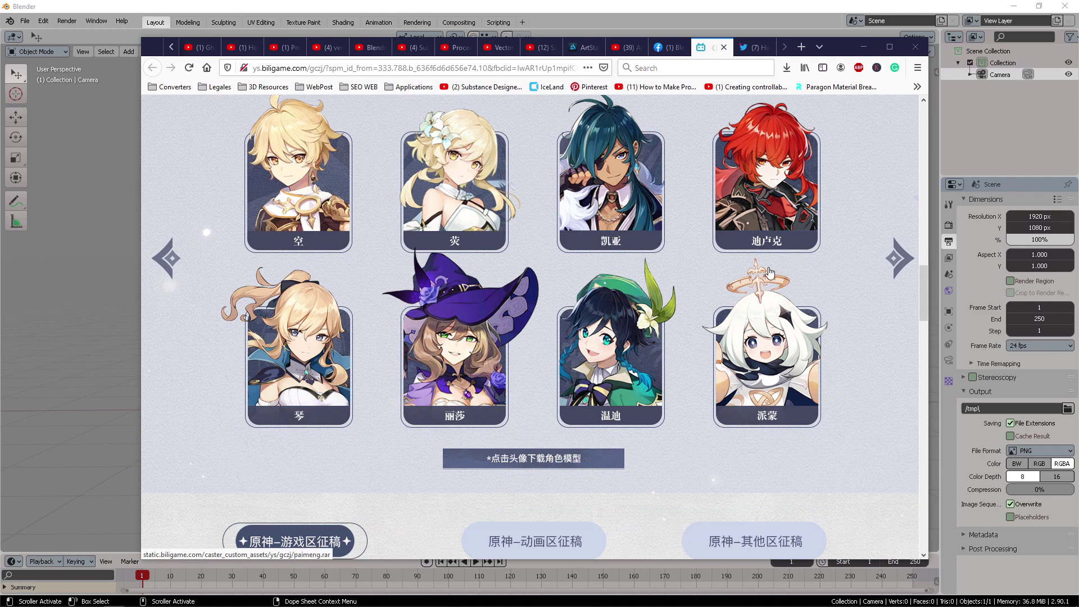
click(781, 188)
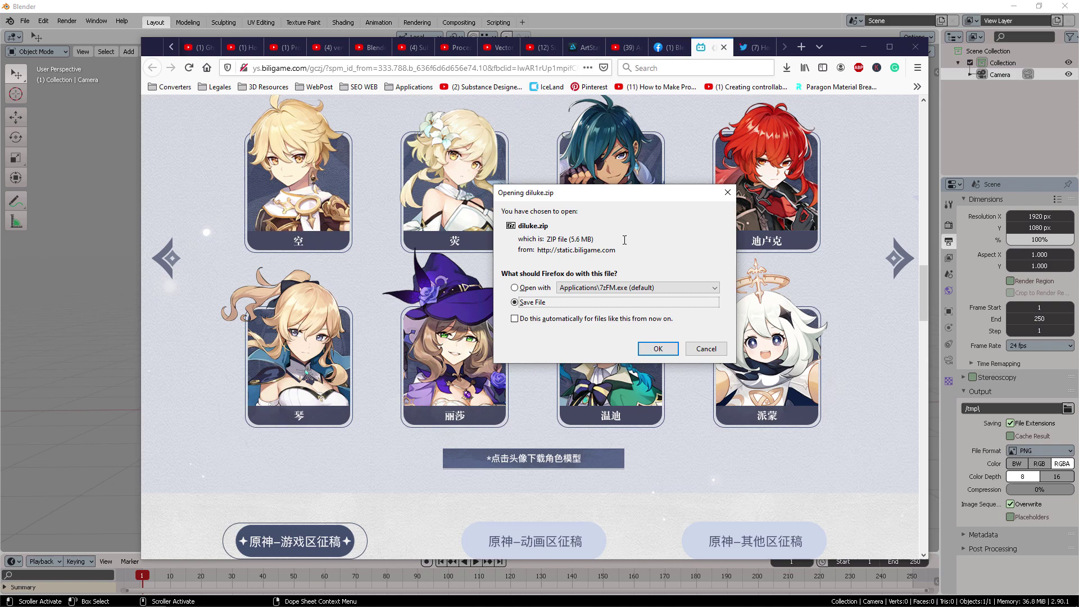
click(706, 348)
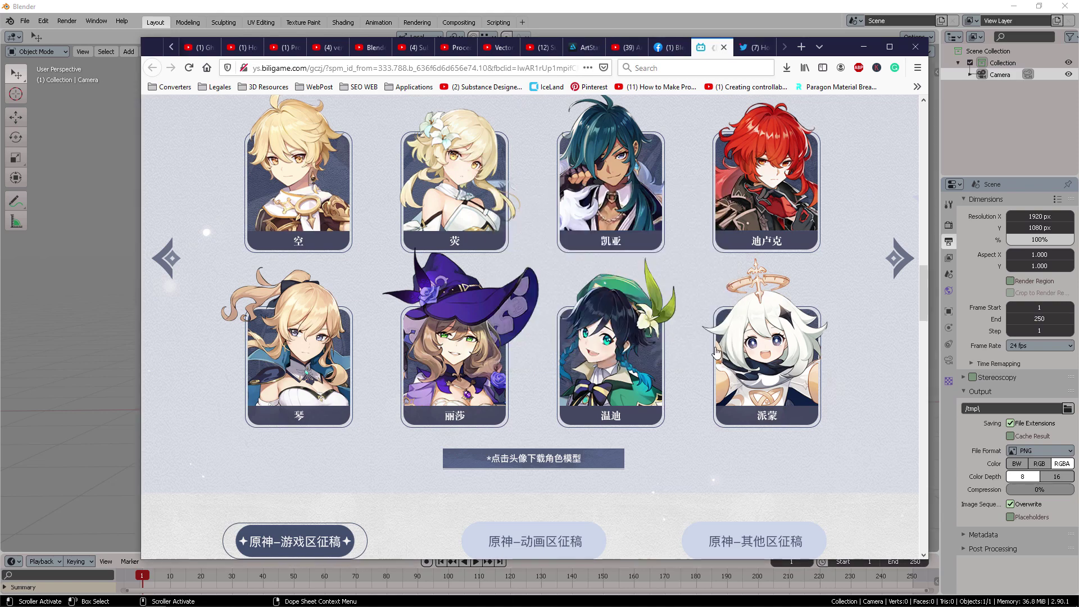
- Search the web in a new tab for "blender CATS addon" and open the GiveMeAllYourCats/cats-blender-plugin repository on GitHub
click(802, 48)
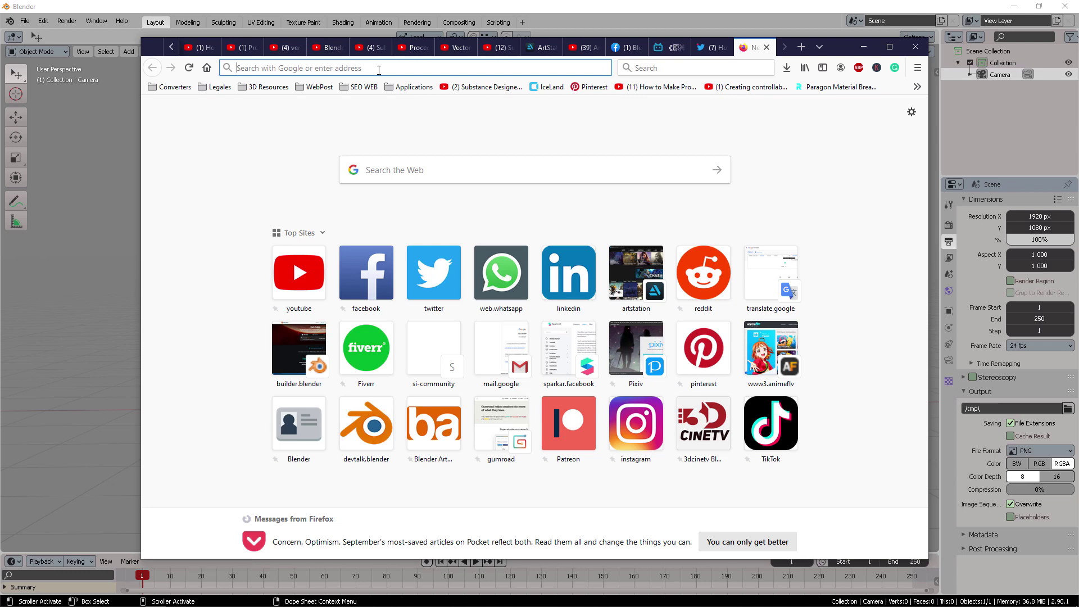
text(blender CAT)
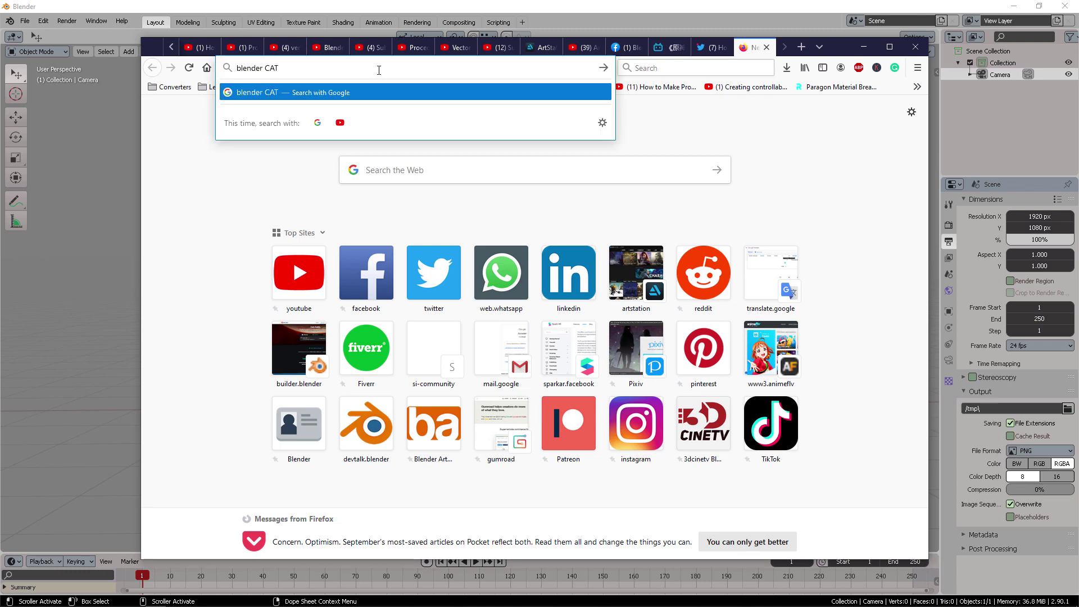
text(S addon)
key(Return)
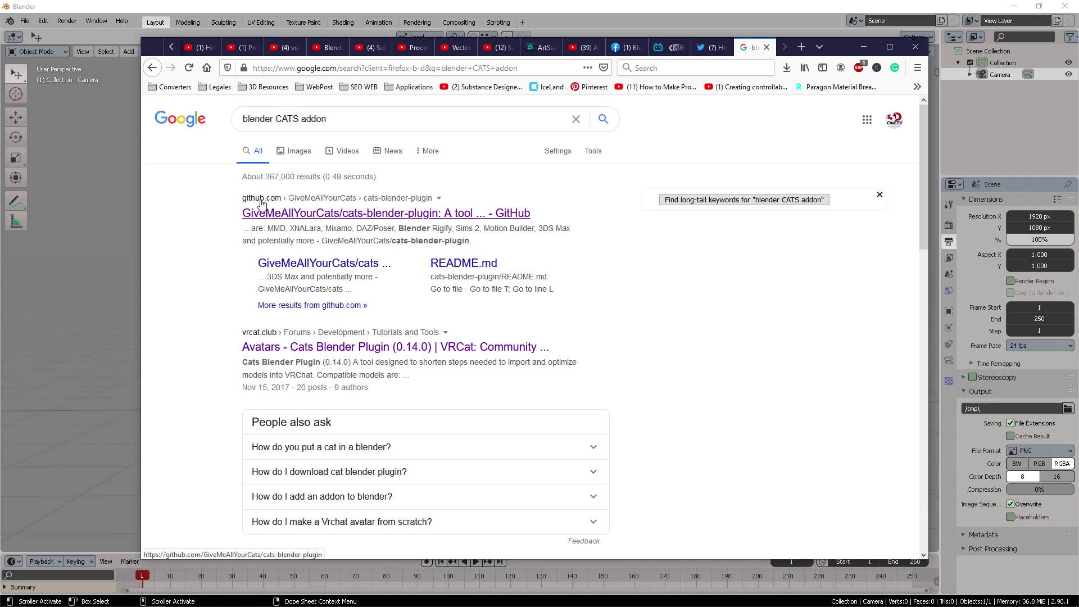
click(292, 217)
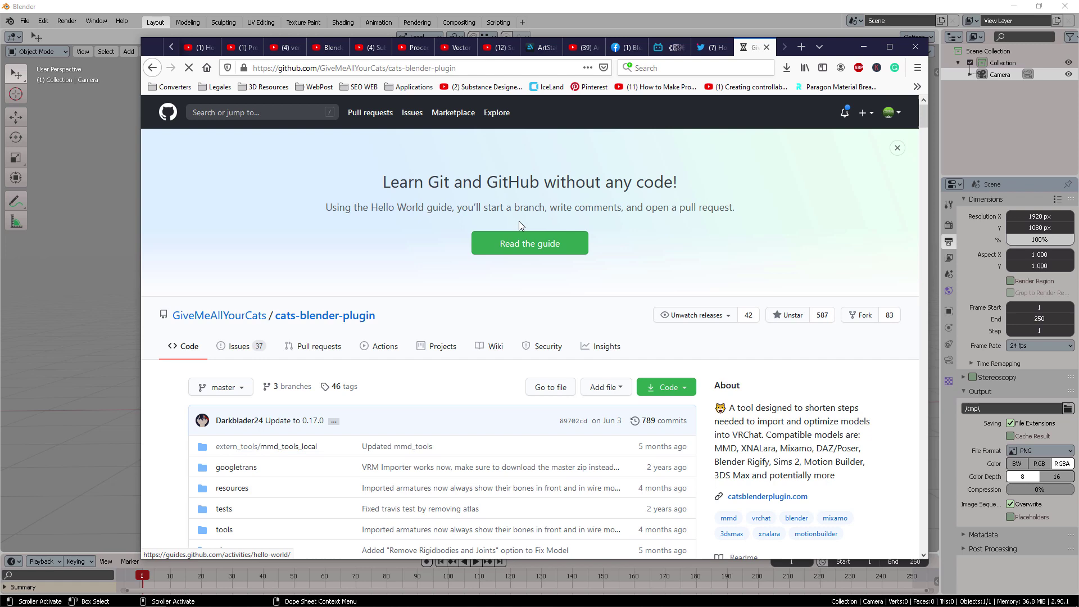
- Try to download the cats-blender-plugin repository as a ZIP file
scroll(518, 225, down, 3)
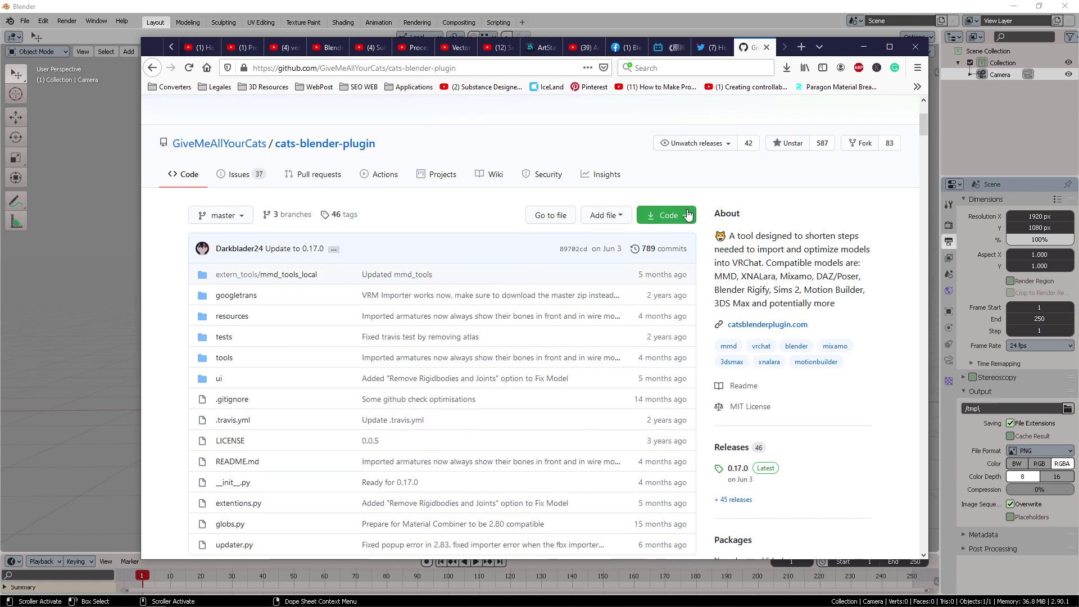
click(689, 216)
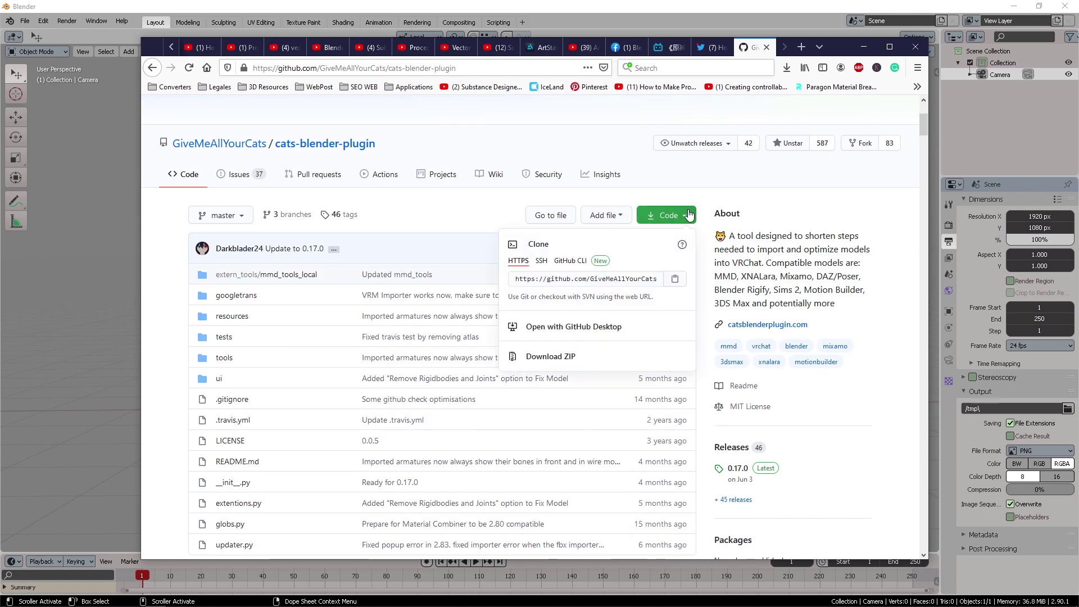
click(560, 358)
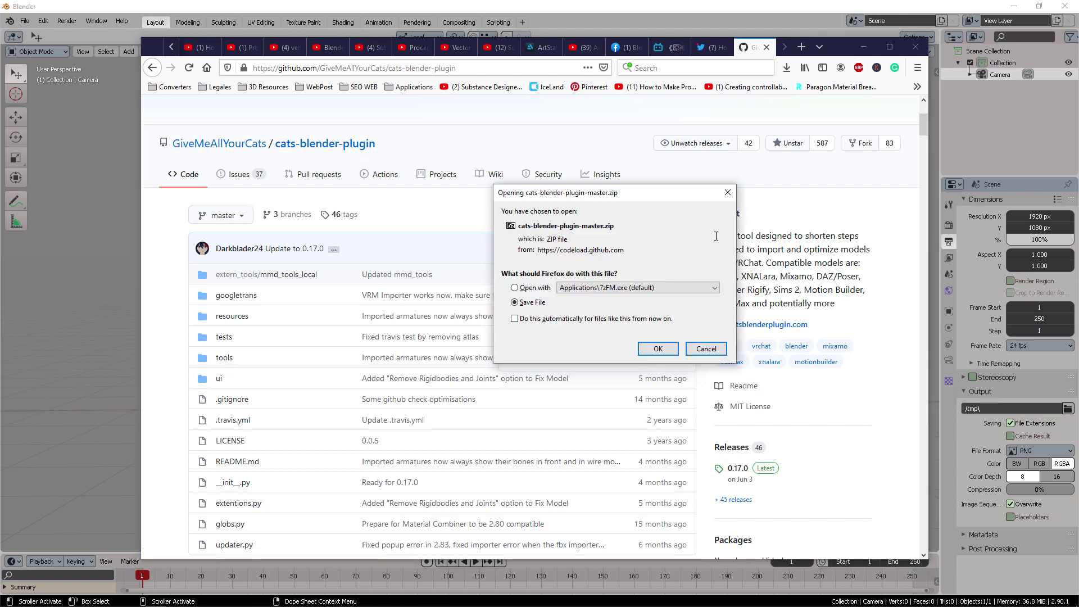
click(709, 351)
- Switch to Blender and open the add-on installation file browser from the preferences
click(621, 4)
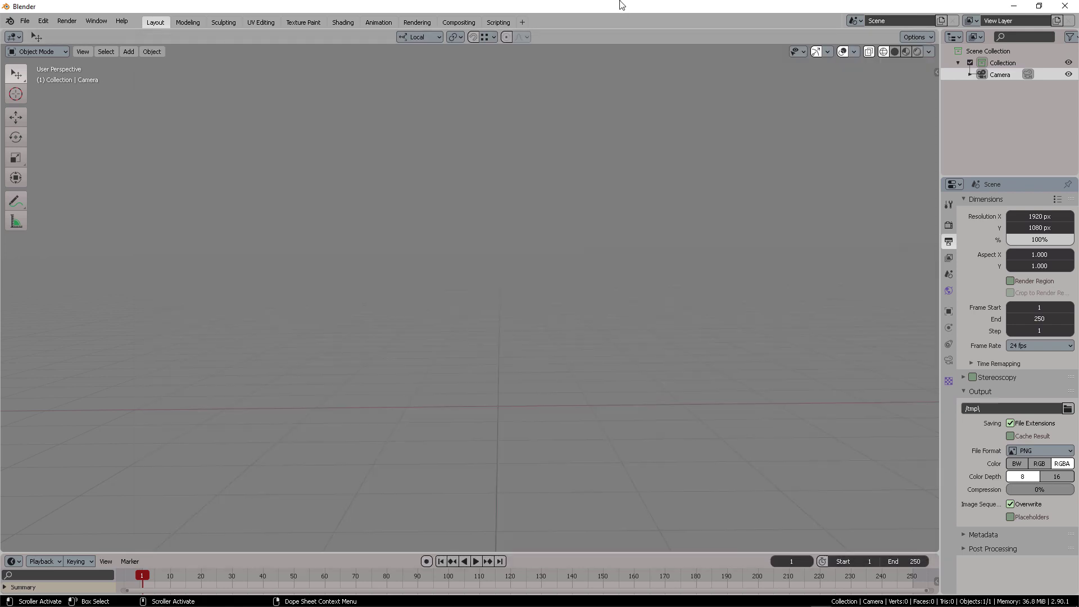
click(49, 20)
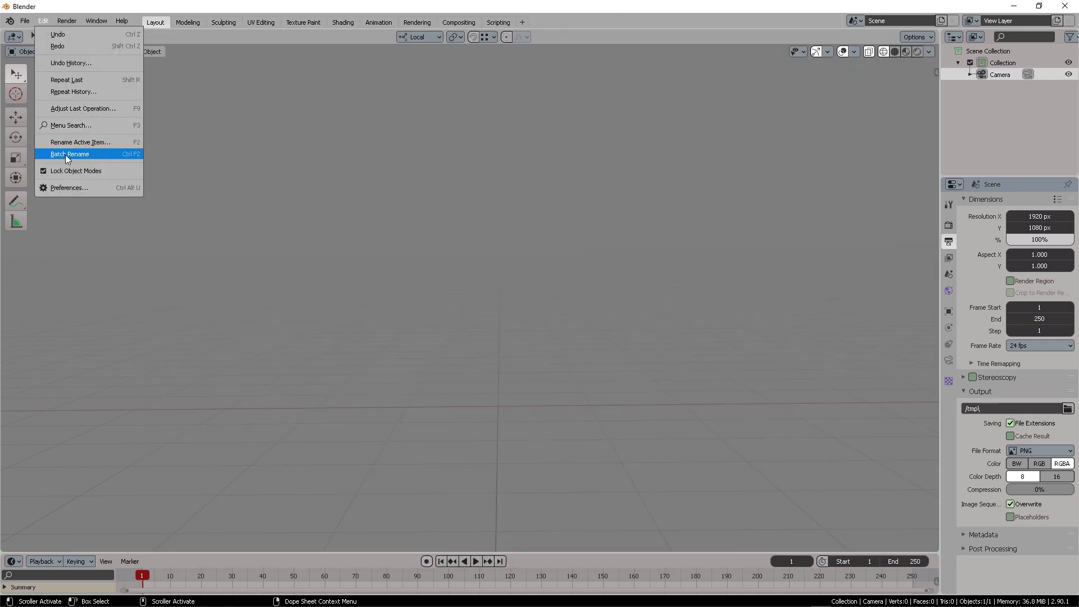
click(83, 185)
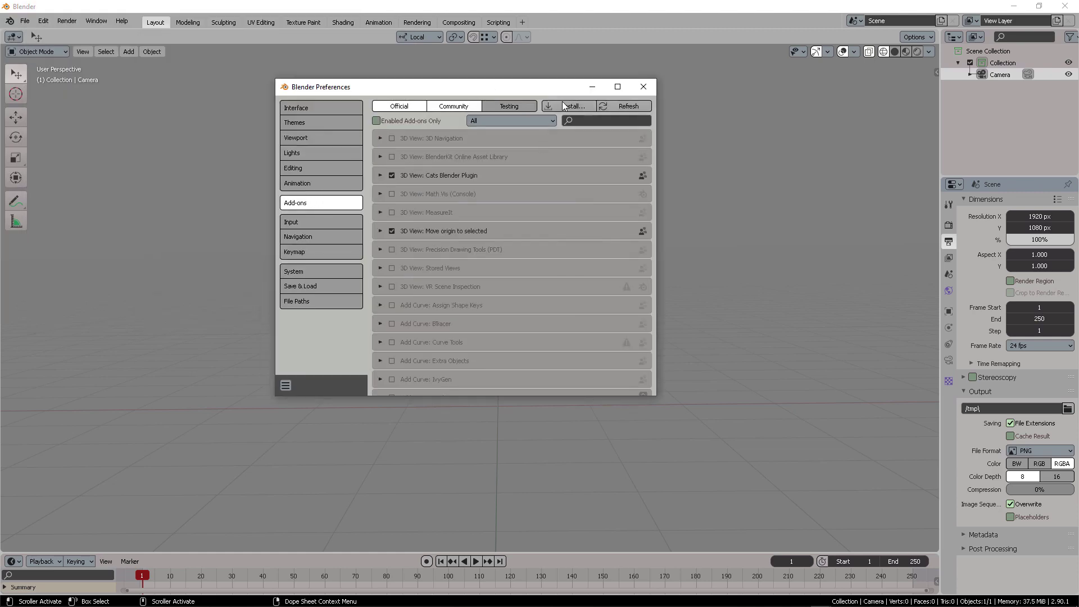
click(564, 106)
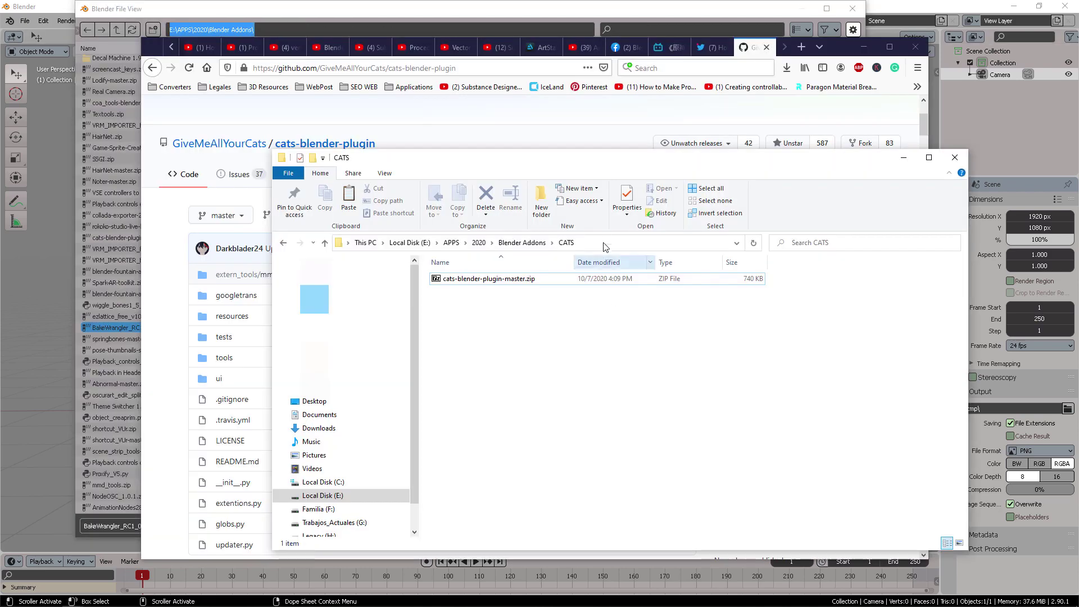
- In File Explorer, copy the path of the CATS folder that holds cats-blender-plugin-master.zip
click(590, 241)
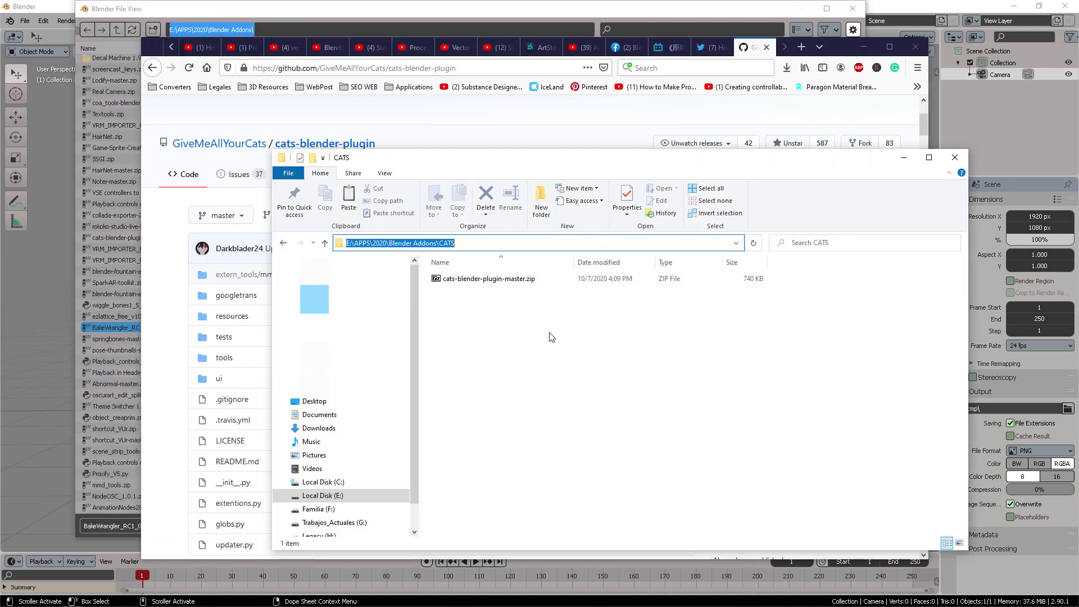
click(548, 333)
click(509, 283)
click(584, 243)
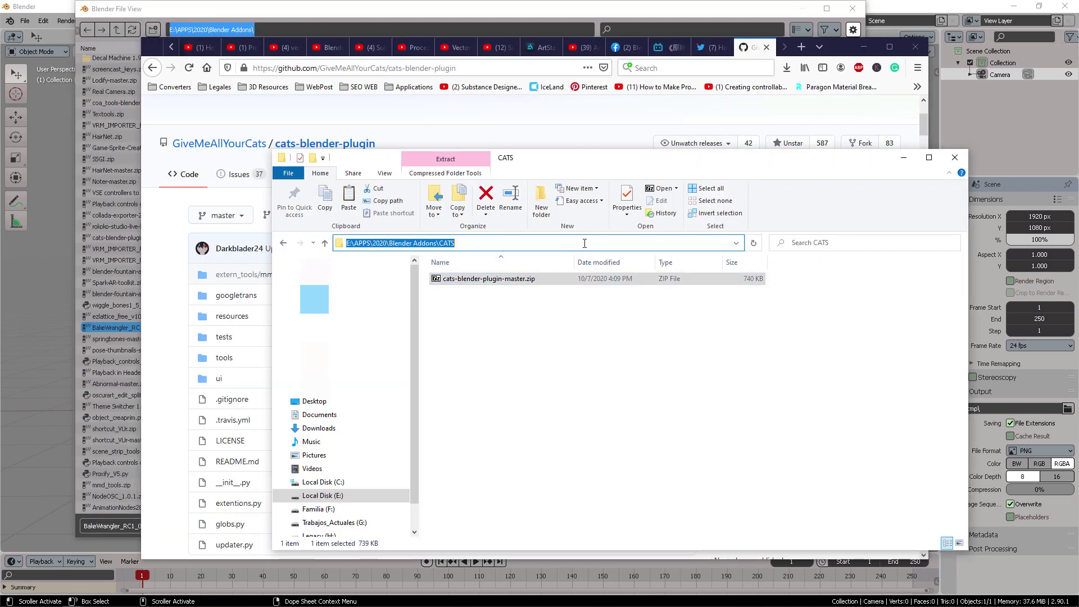
right_click(584, 243)
click(542, 280)
- In Blender's add-on file browser, go to E:\APPS\2020\Blender Addons\CATS, select cats-blender-plugin-master.zip, and cancel the installation
click(313, 25)
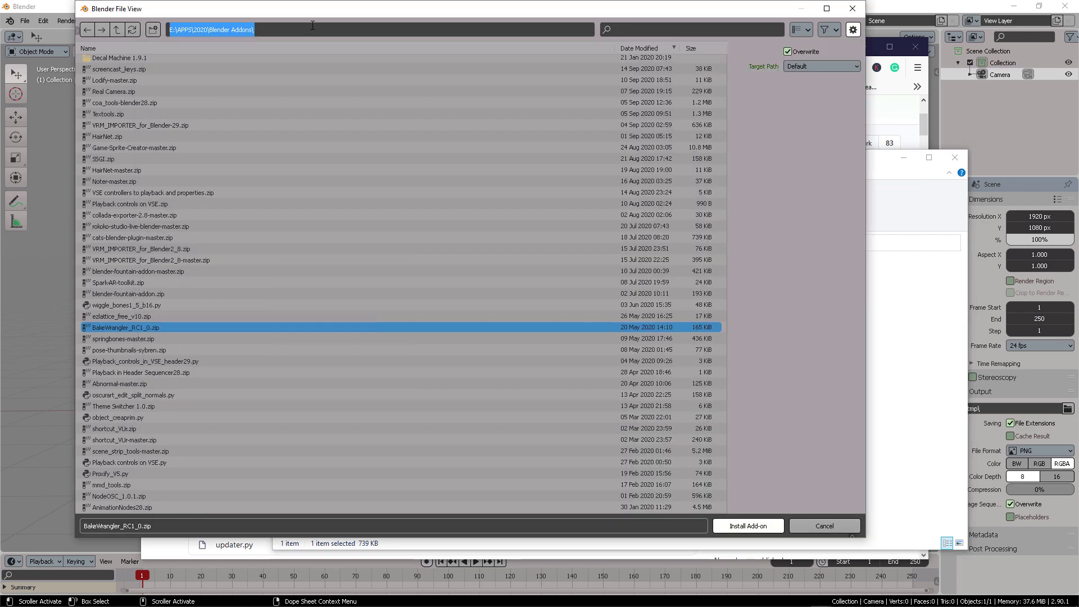
key(ctrl+v)
key(Return)
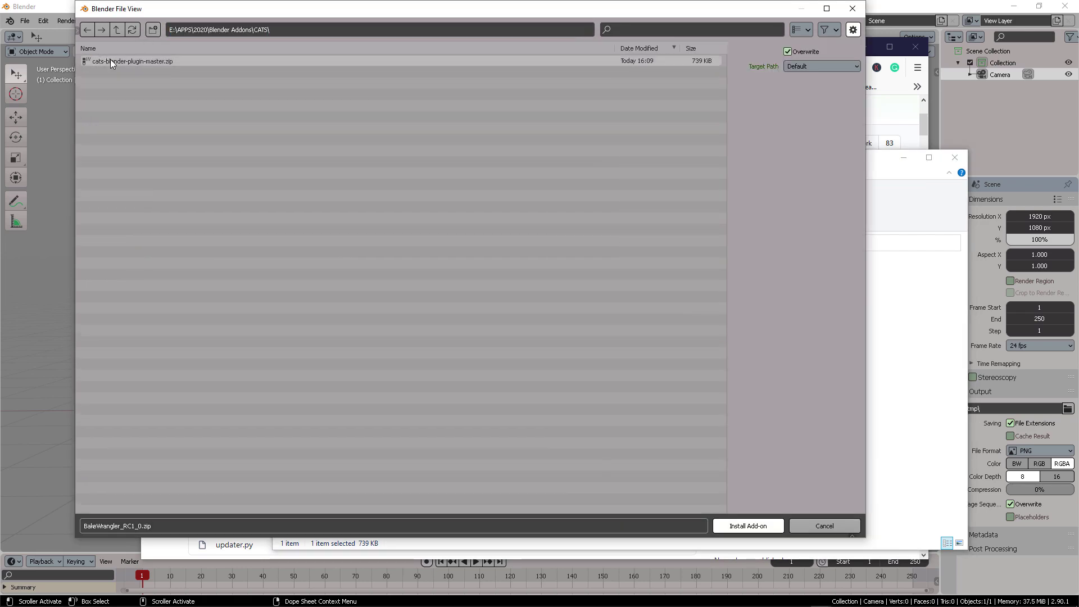
click(315, 60)
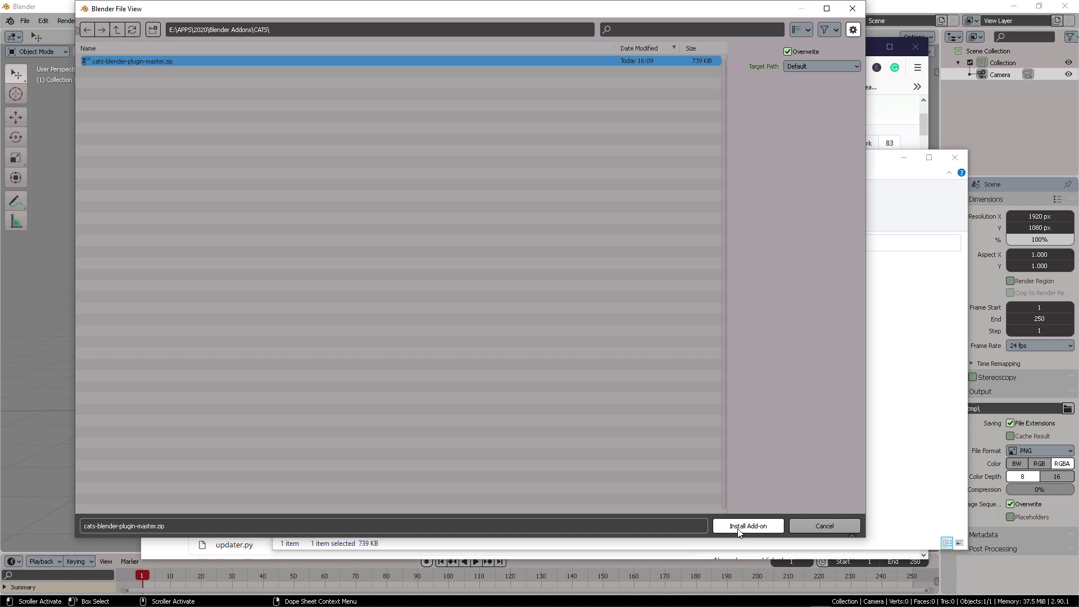
click(824, 526)
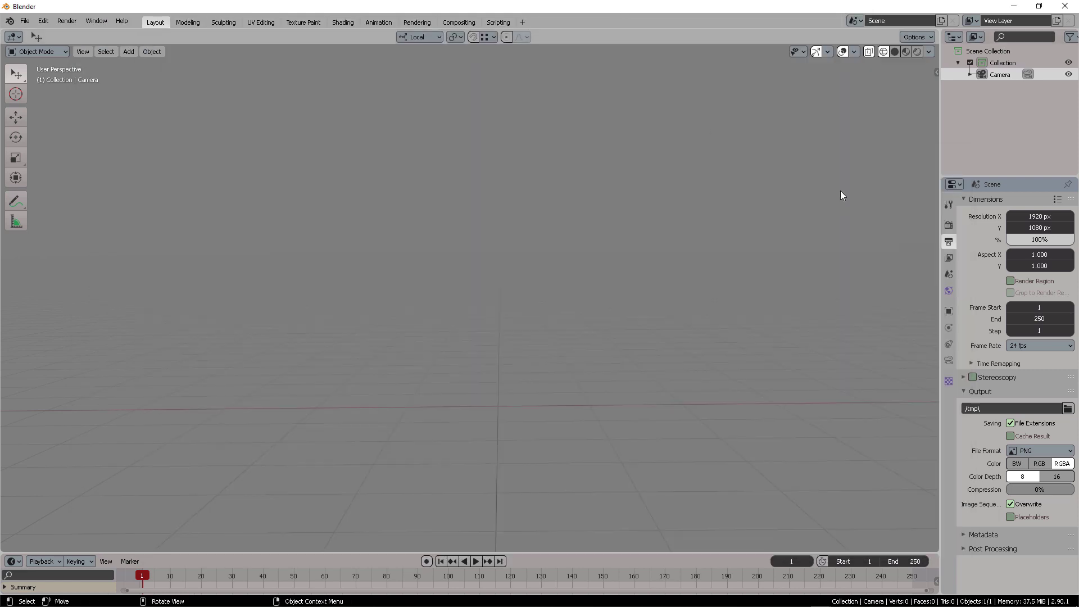
- Show the CATS tools beside the 3D viewport and expand their Model section
key(n)
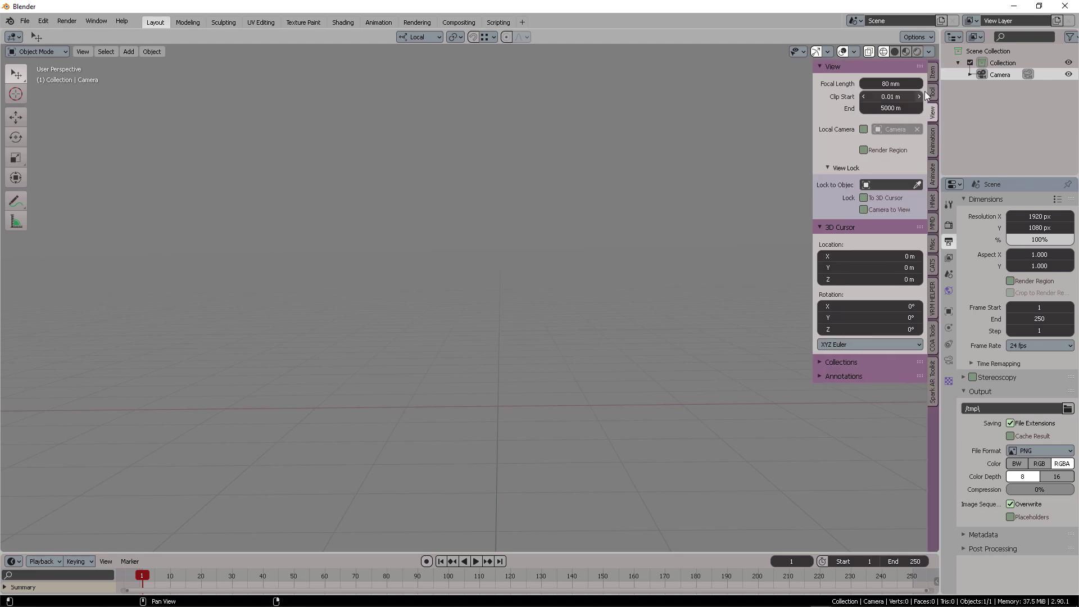
click(934, 265)
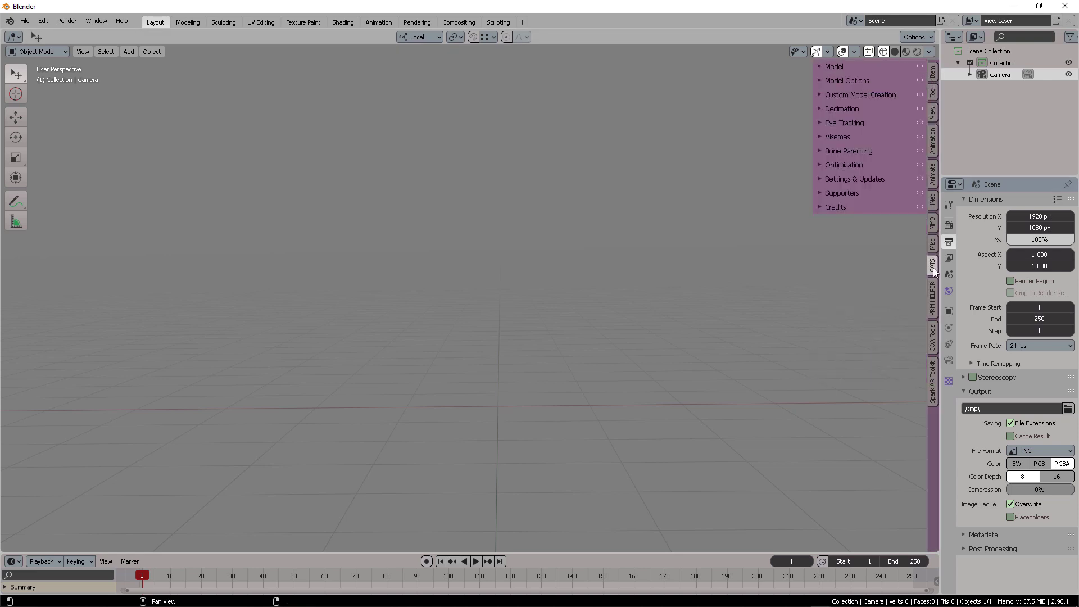
click(828, 68)
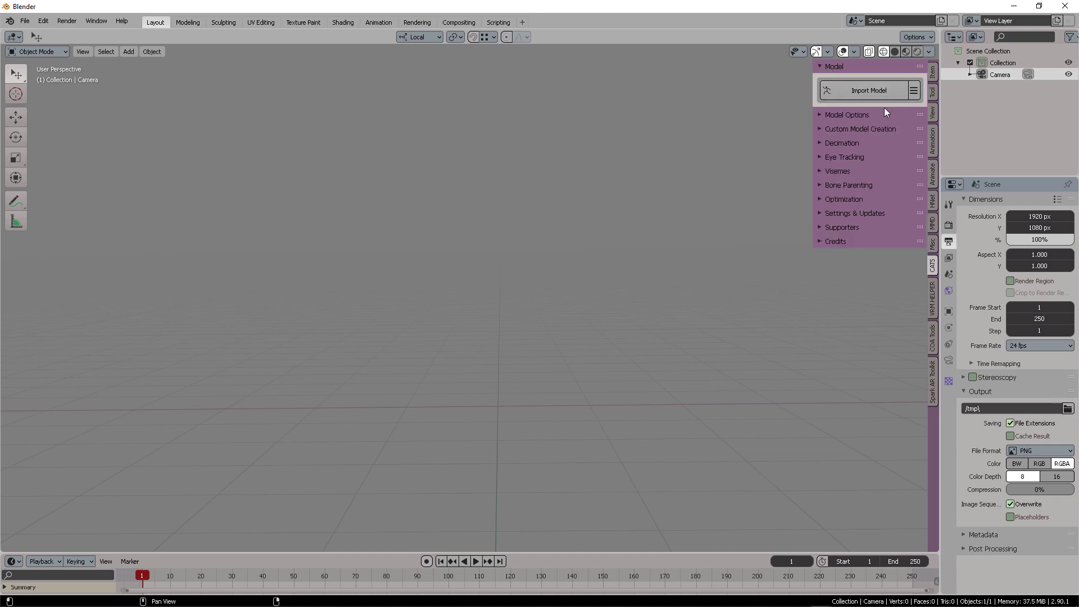
- Import the .pmx character model from the Kenshin Impact\diluke folder with the CATS model importer
click(868, 94)
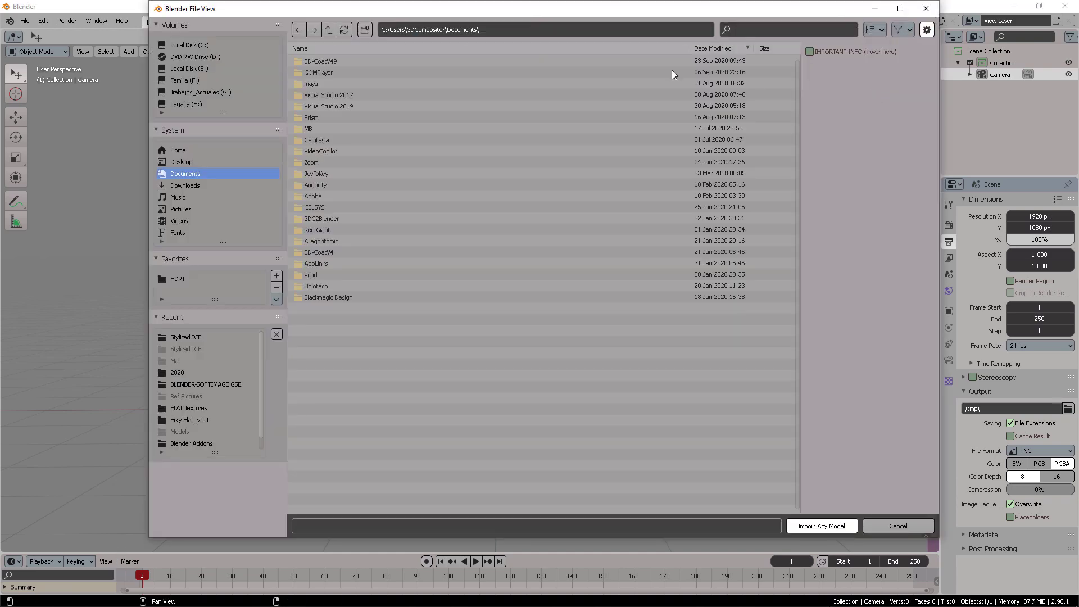
click(492, 29)
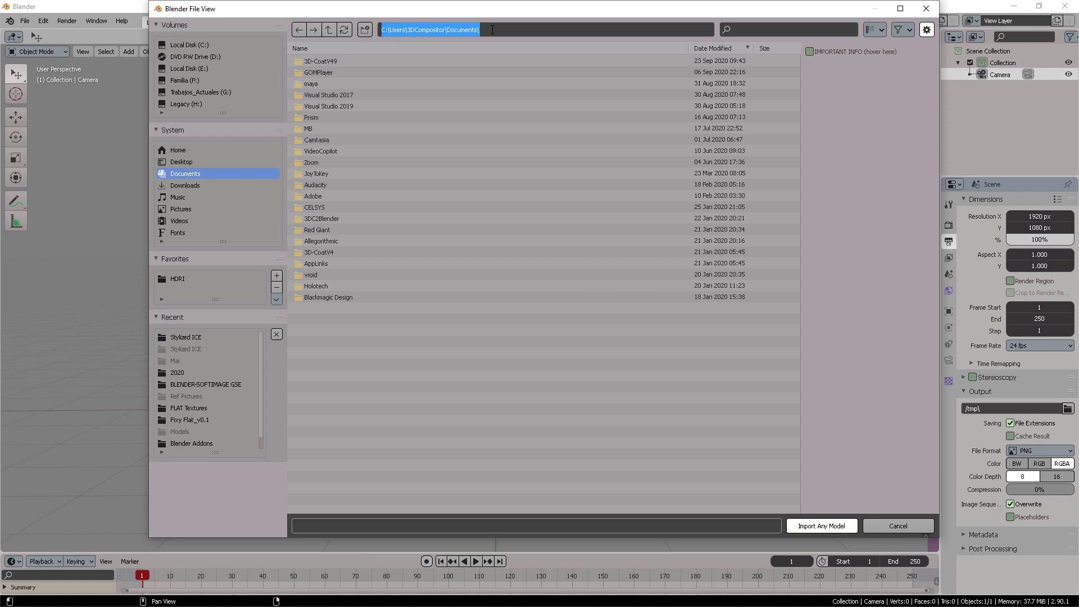
key(ctrl+v)
key(Return)
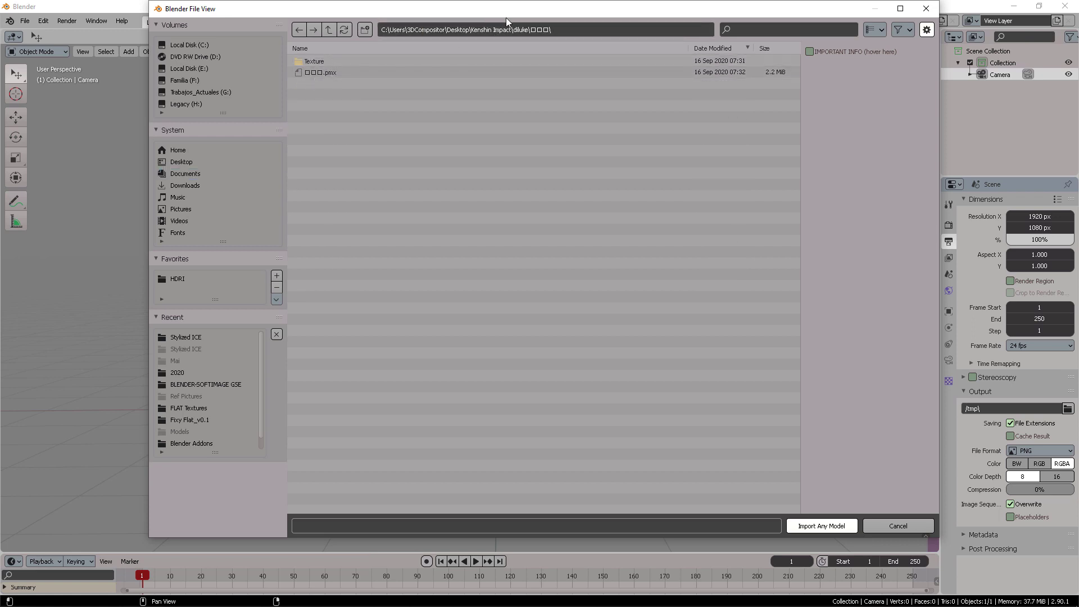
click(548, 29)
click(318, 72)
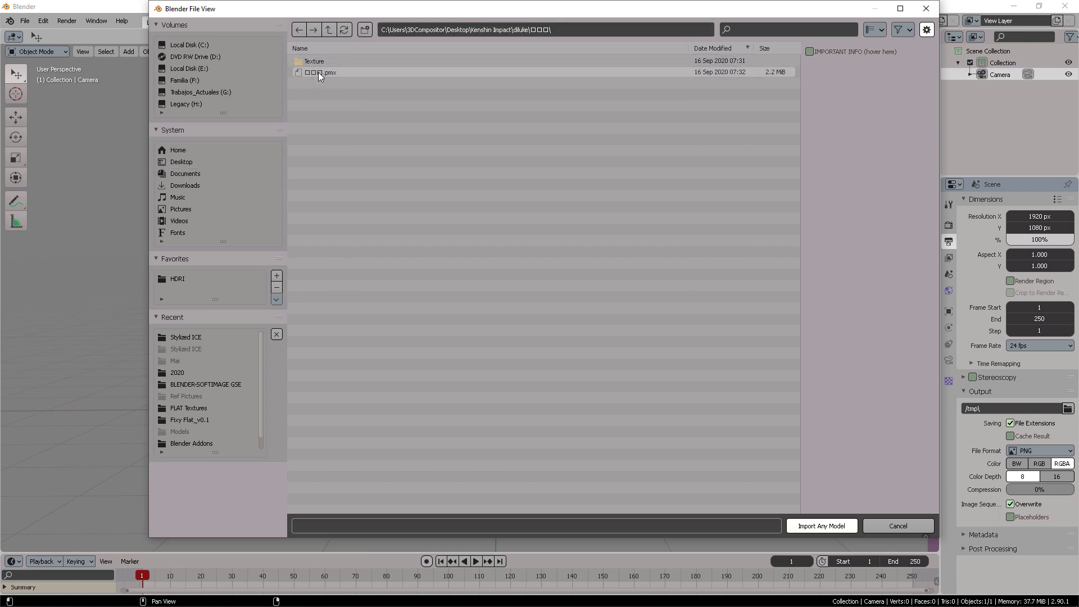
click(319, 72)
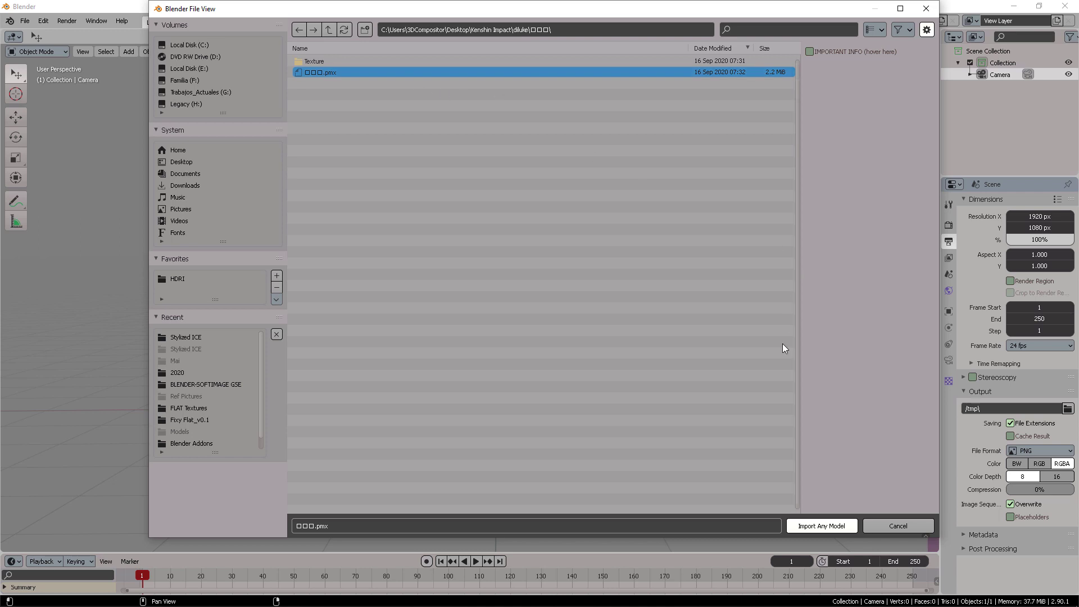
click(819, 527)
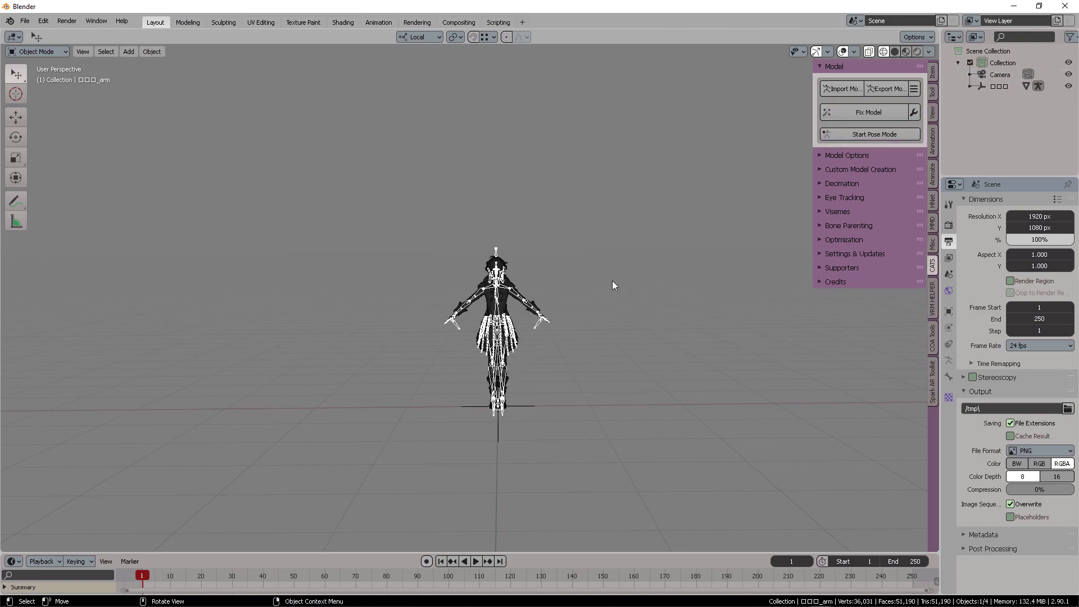
- Display the imported character in Material Preview shading and run the CATS Fix Model operation on it
middle_drag(612, 282, 561, 271)
scroll(585, 270, up, 6)
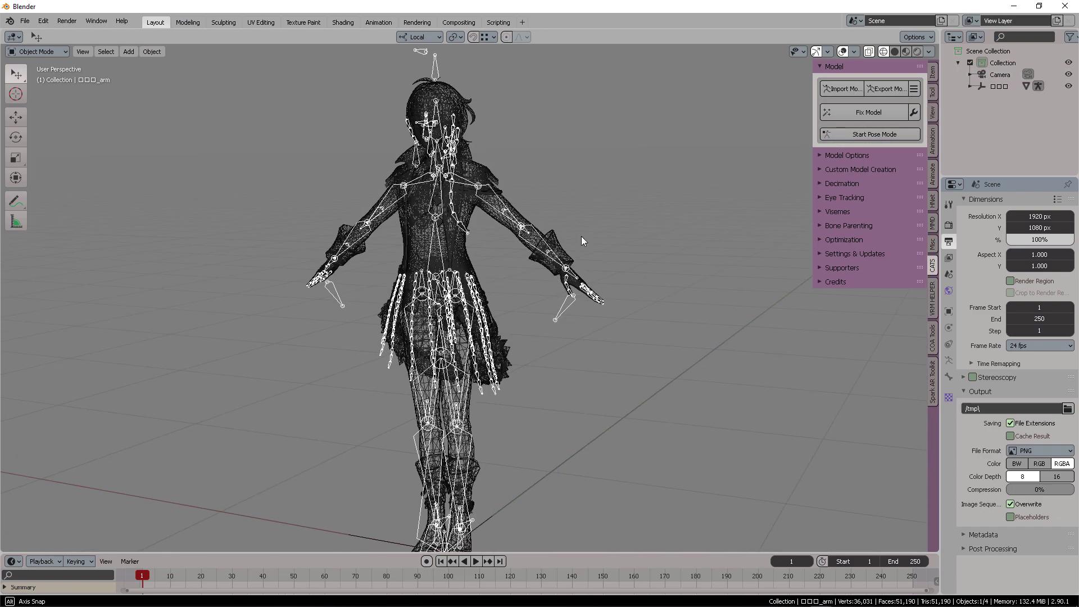
click(906, 52)
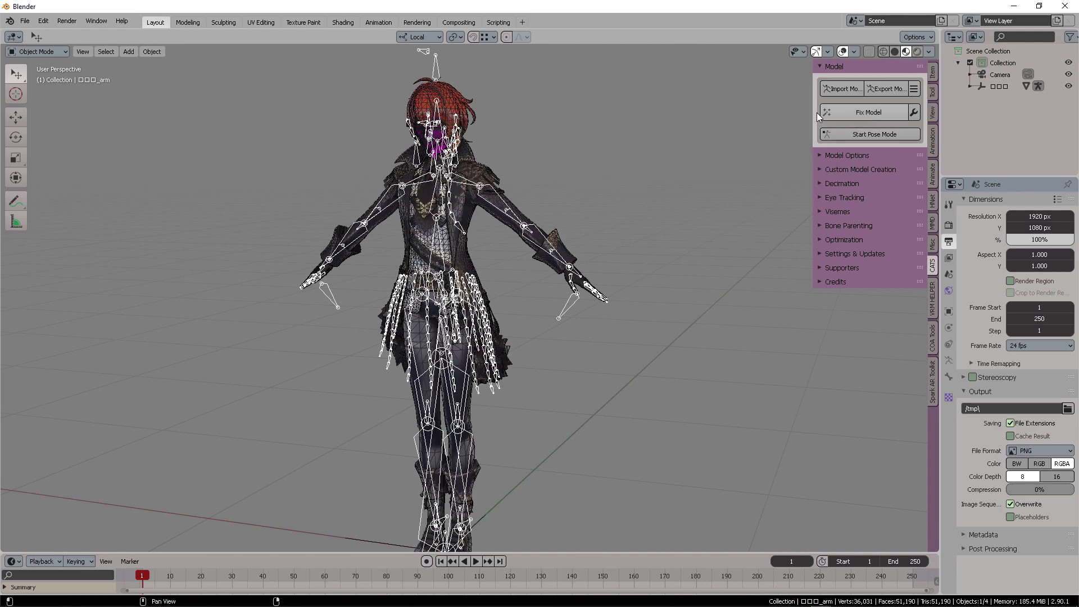
click(868, 113)
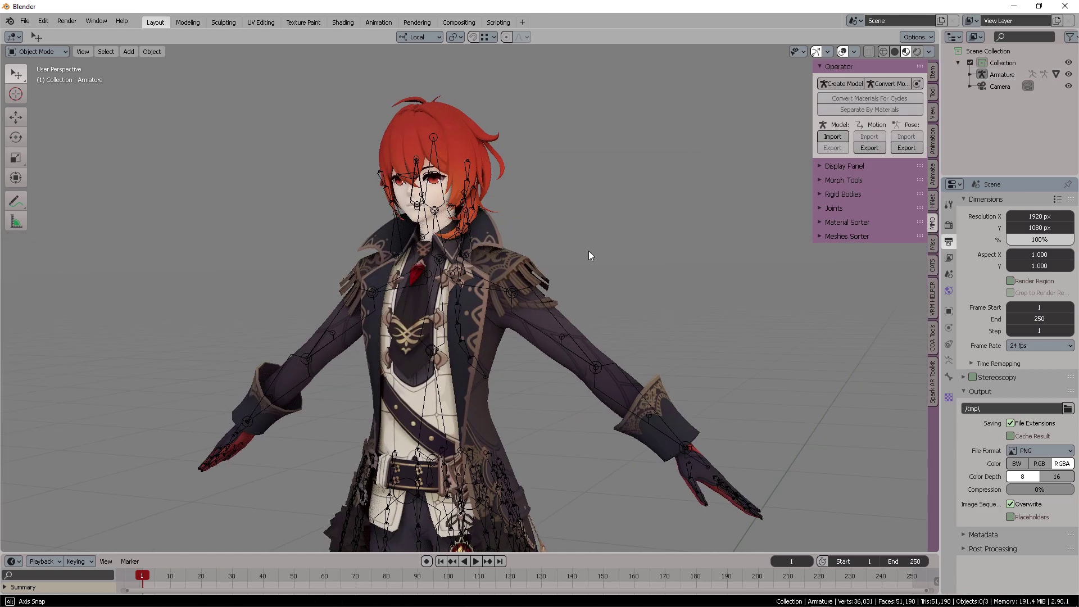
- Inspect the textured character from both sides and show the MMD tools beside the 3D viewport
middle_drag(573, 235, 658, 233)
click(934, 265)
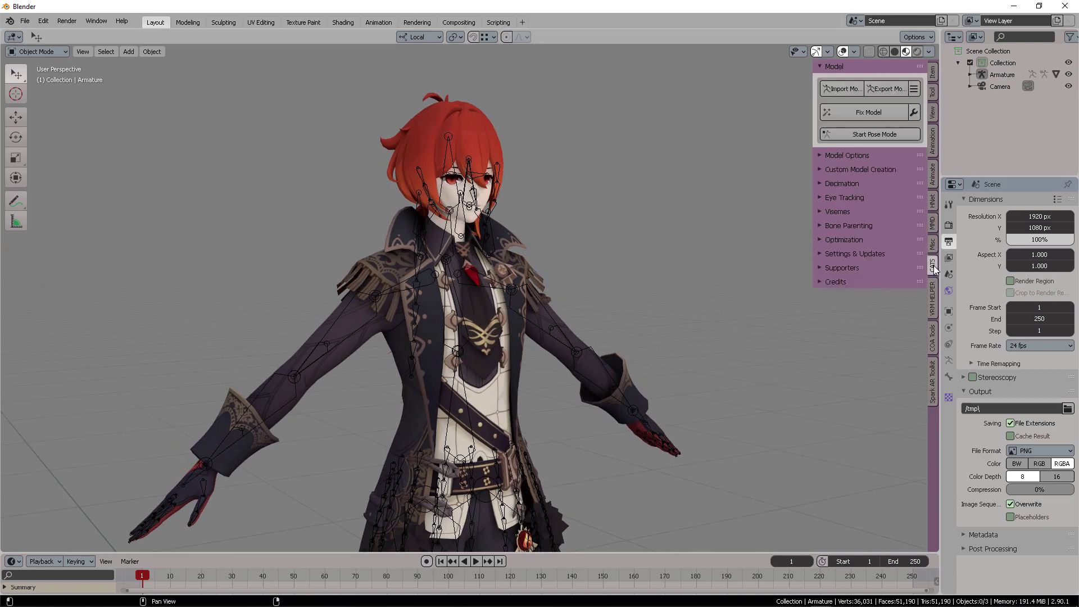
click(933, 223)
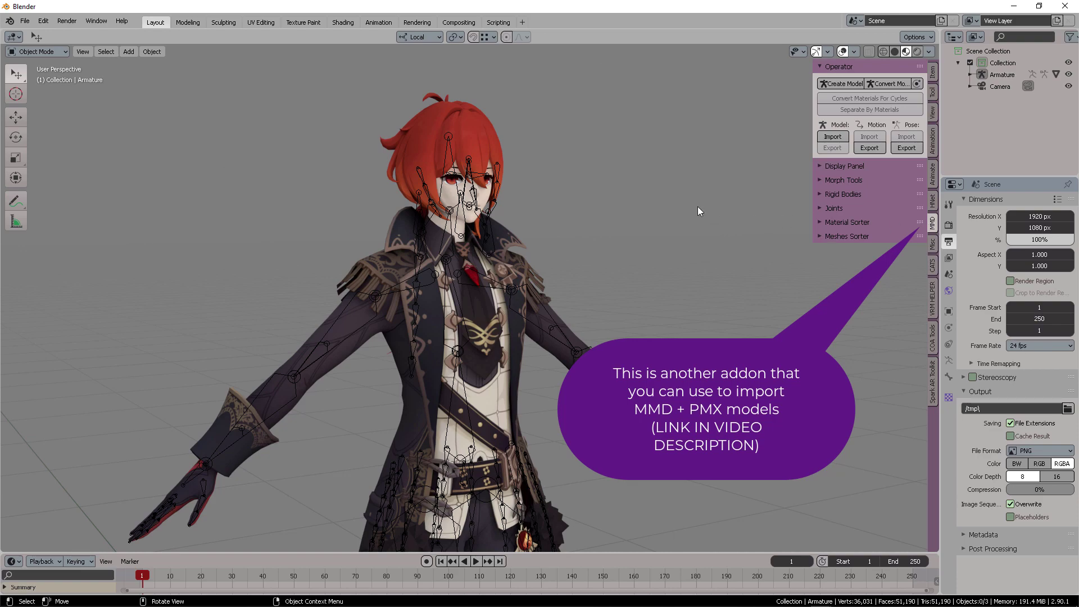
middle_drag(697, 207, 501, 218)
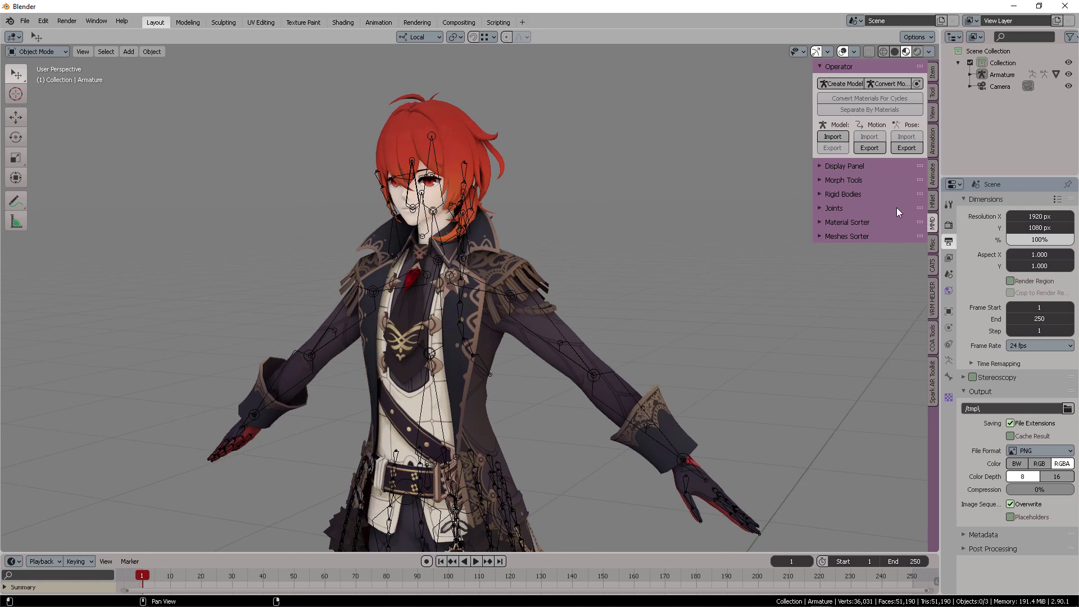
- Delete the character's Armature and Body objects from the scene, leaving only the camera
scroll(615, 207, down, 5)
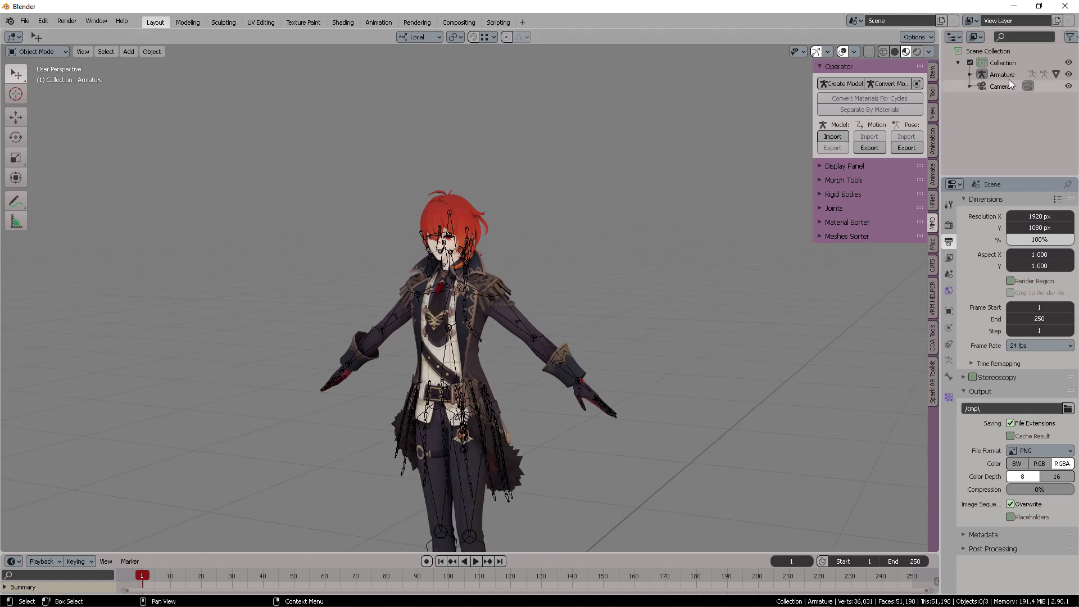
right_click(1006, 75)
click(978, 103)
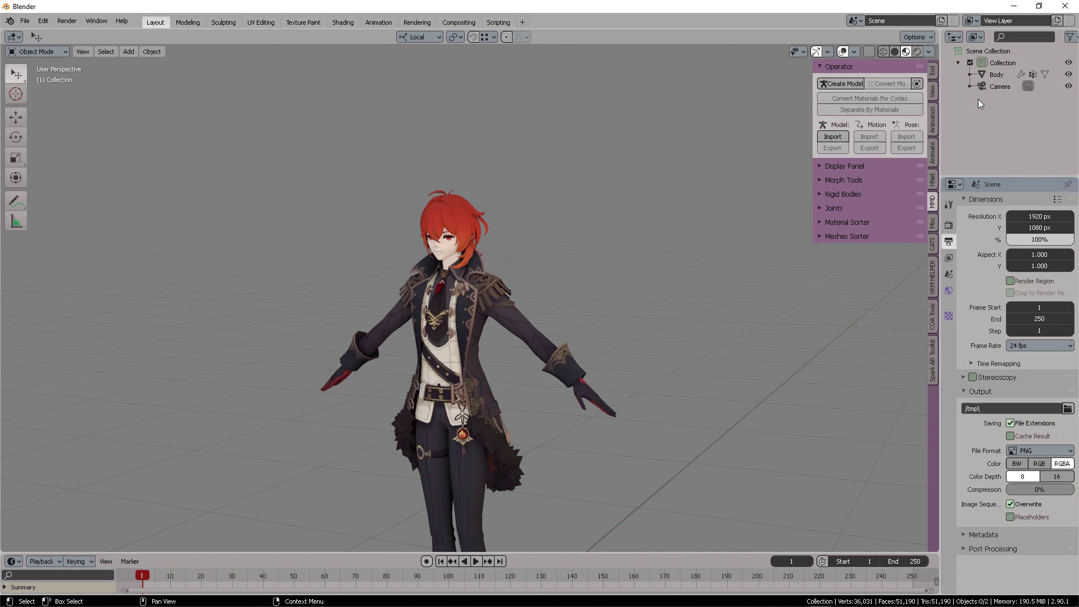
right_click(1000, 76)
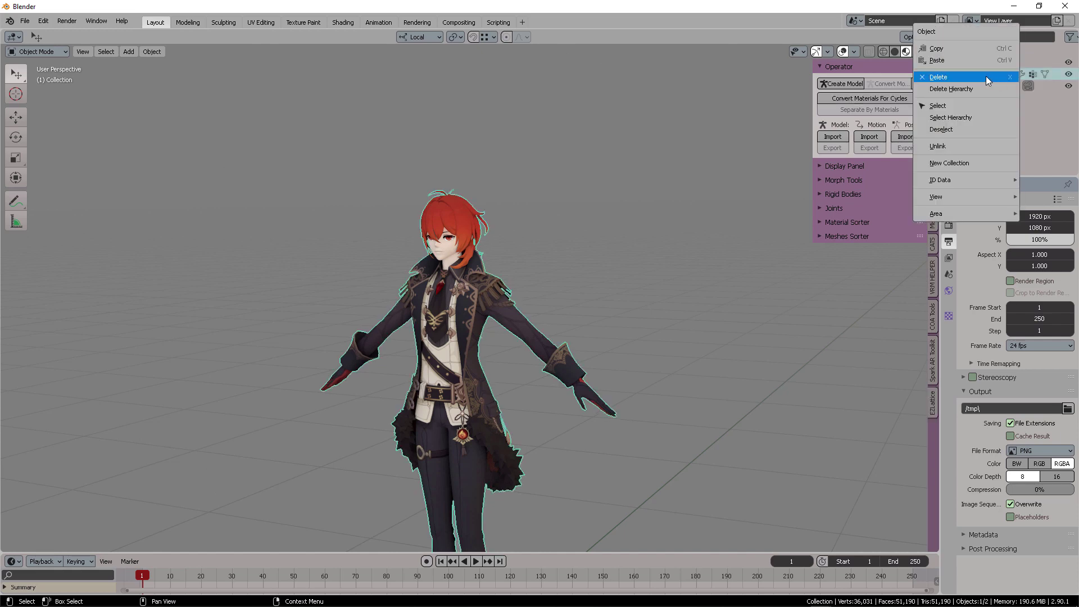
click(987, 76)
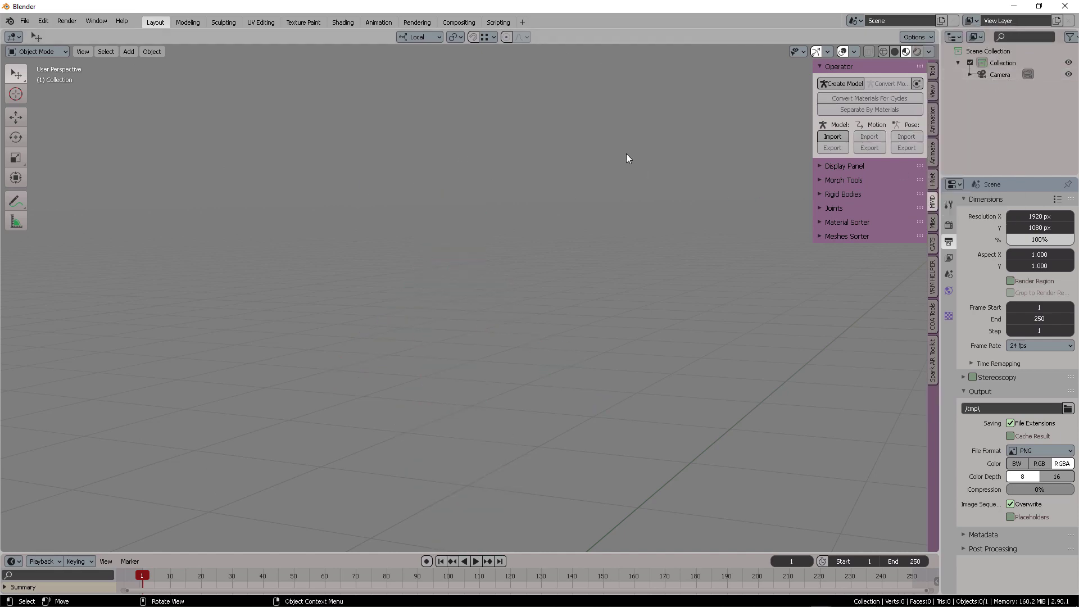
- Open the MMD model import browser at the Kenshin Impact\diluke folder and select its .pmx file
click(833, 137)
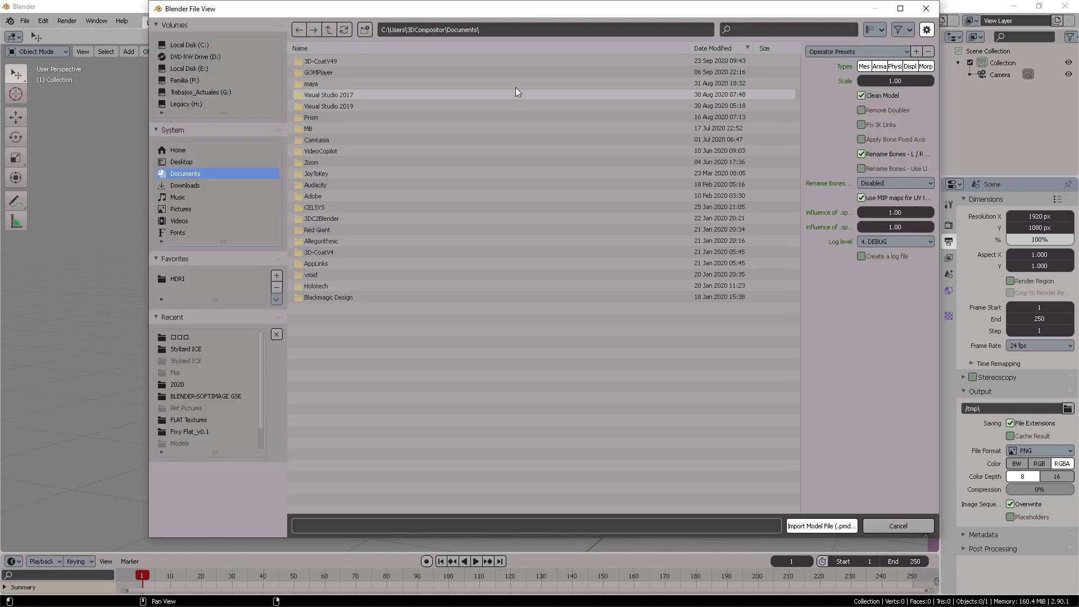
click(466, 32)
text(C:\Users\3DCompositor\Desktop\Kenshin Impact\lisha\□□□)
key(Return)
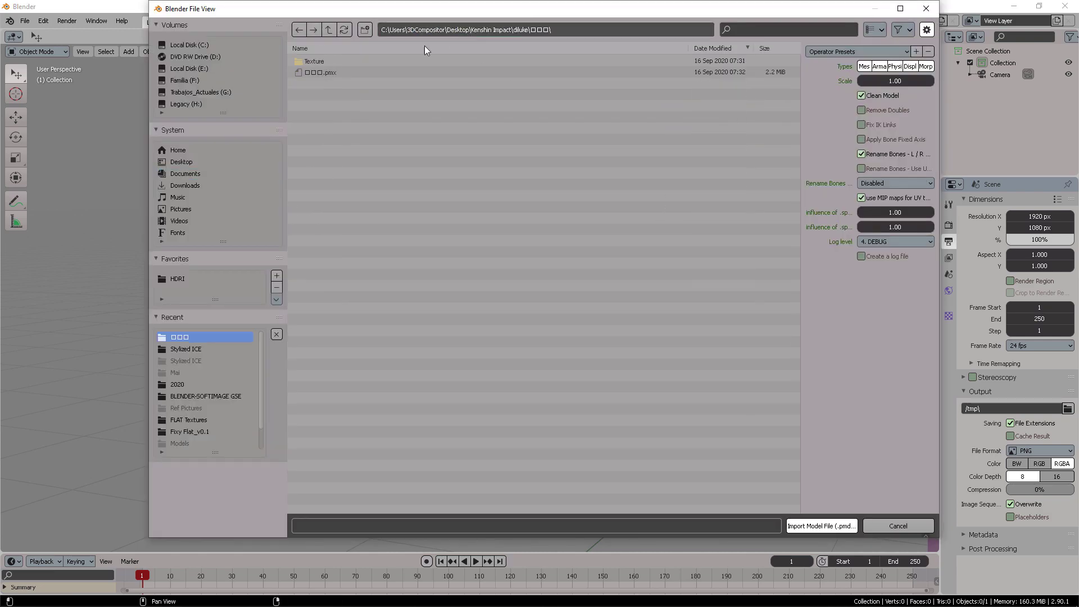
click(433, 72)
- Change the import folder to Kenshin Impact\lisha and import its .pmx model with the MMD importer
click(542, 32)
key(Right)
key(BackSpace)
key(BackSpace)
key(Return)
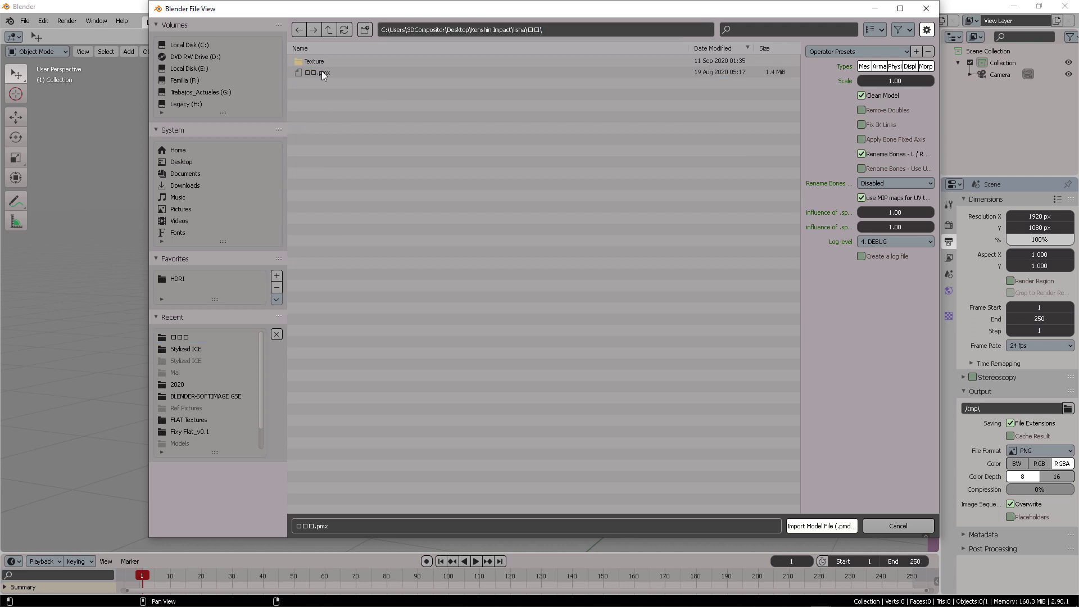
click(322, 70)
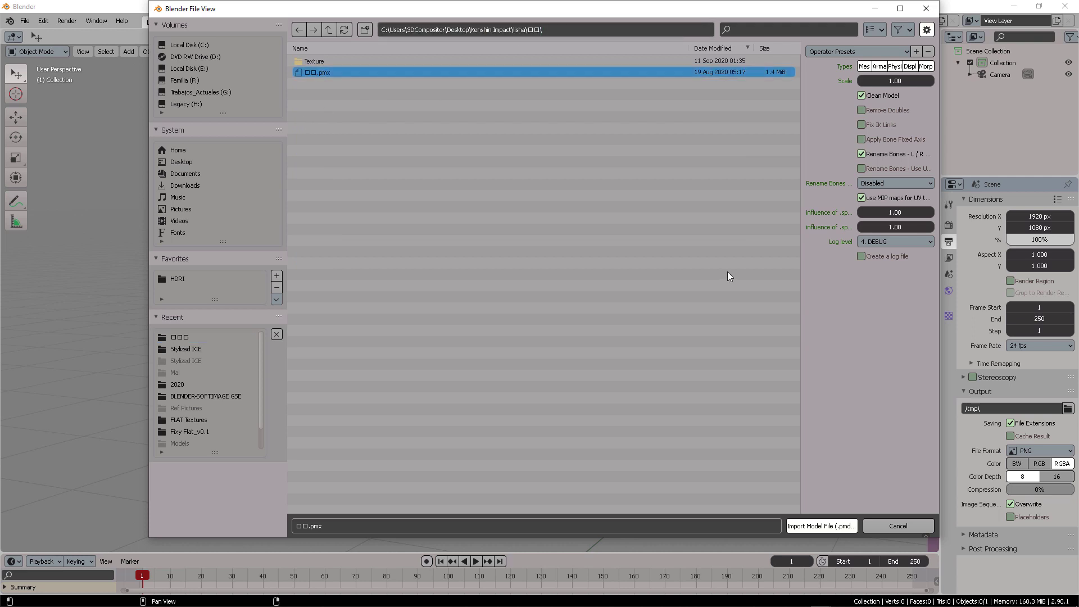
click(823, 527)
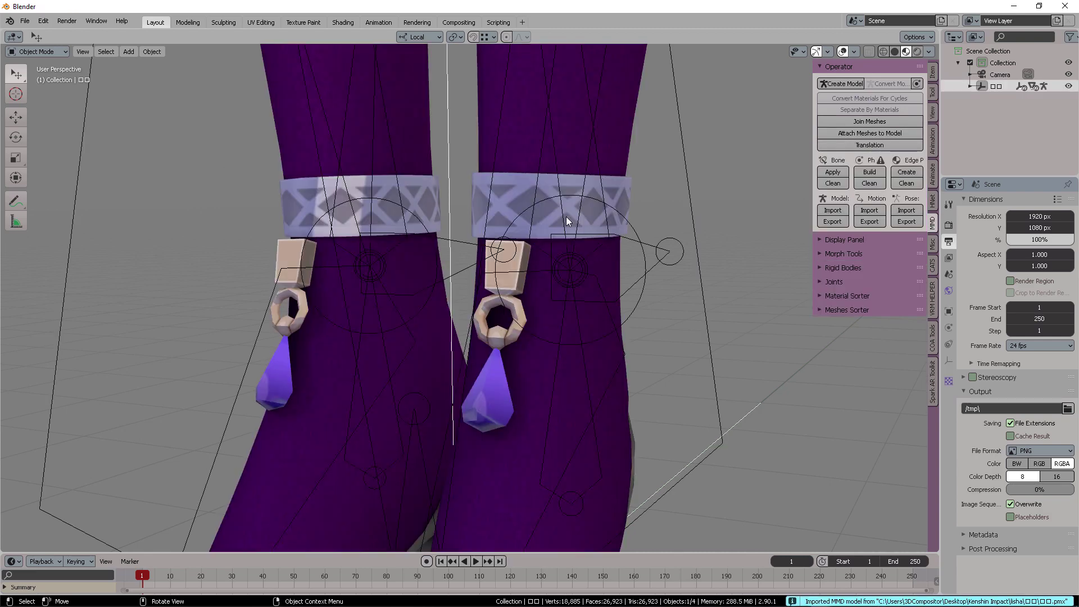
- Select the new character's mesh, show its material settings, and open a Shader Editor below framing its nodes
scroll(611, 243, down, 8)
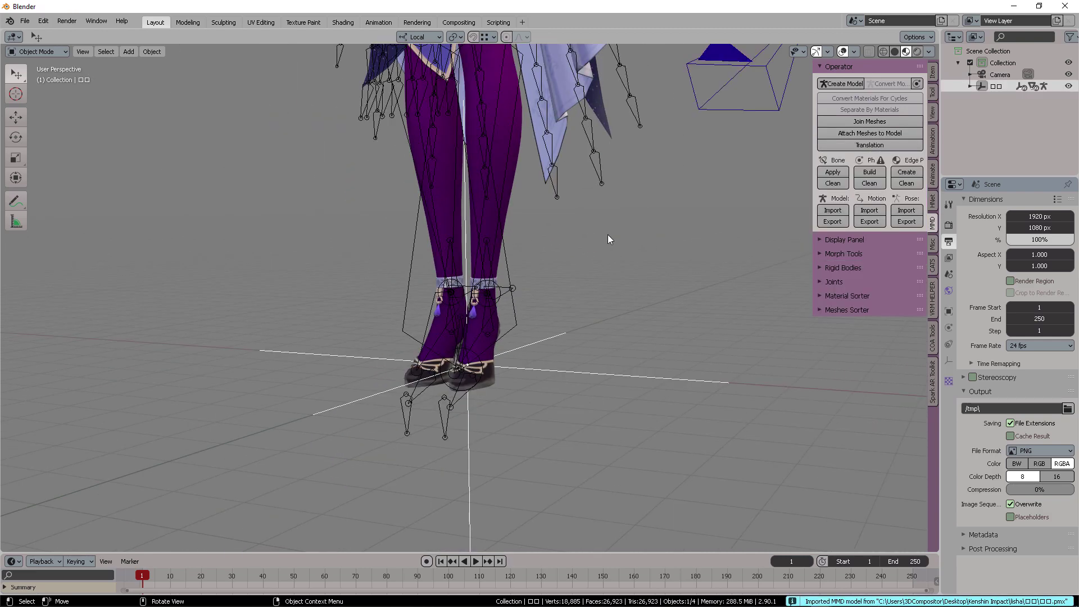
scroll(620, 281, down, 6)
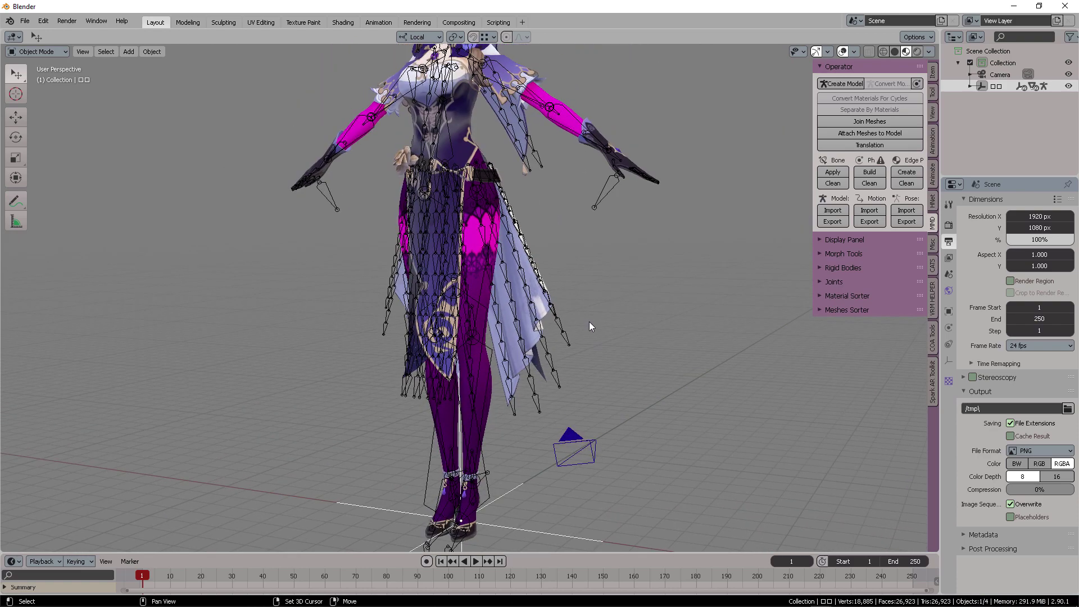
mouse_move(592, 281)
shift+middle_down()
mouse_move(584, 301)
mouse_move(596, 302)
mouse_move(581, 278)
shift+middle_up()
middle_drag(525, 152, 615, 250)
scroll(548, 270, up, 3)
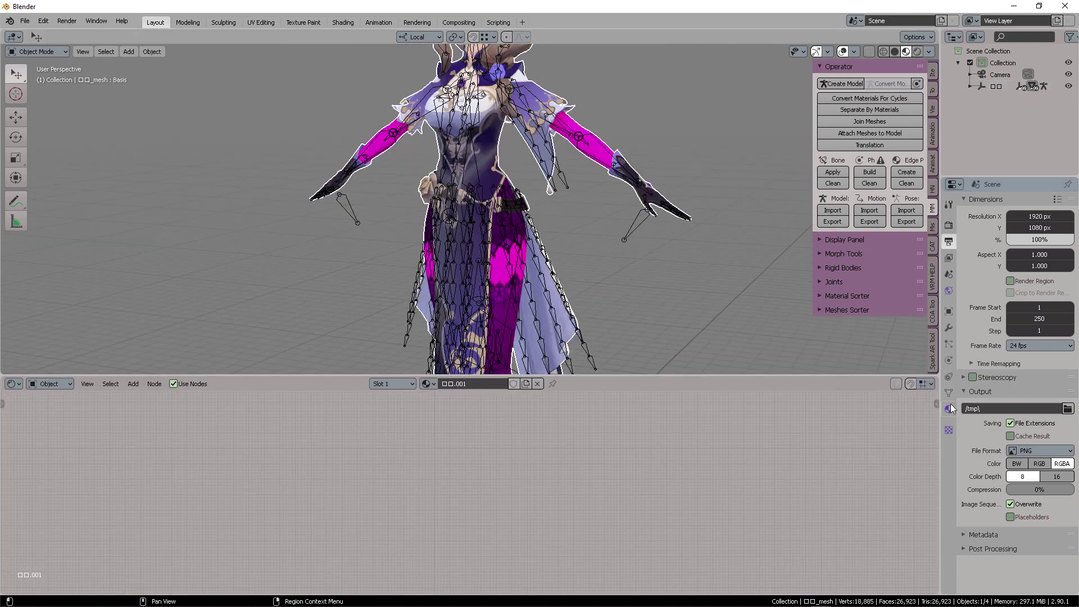
click(949, 409)
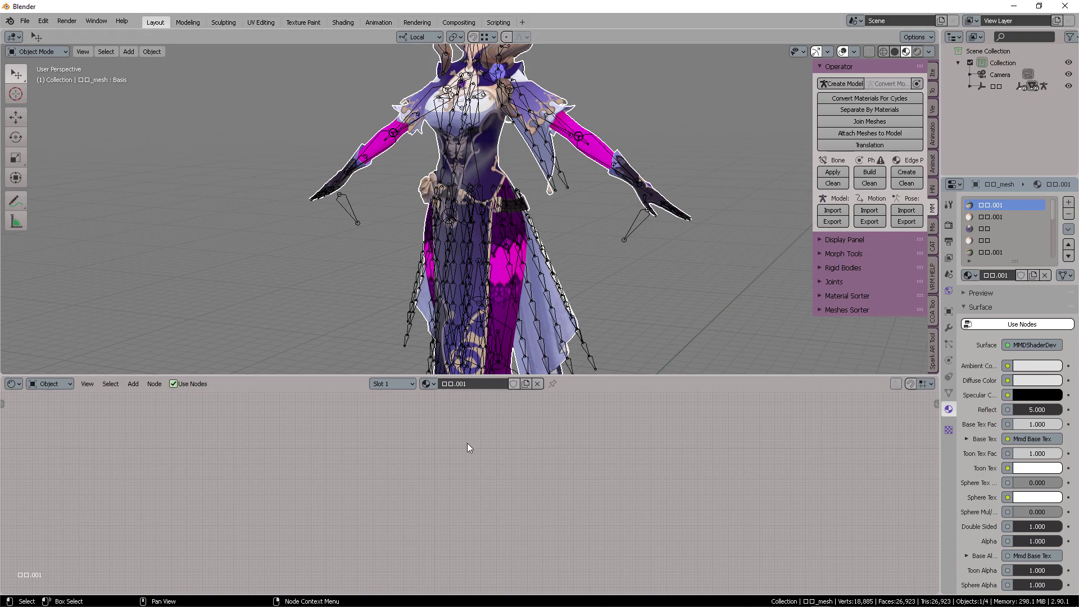
key(Home)
scroll(463, 443, up, 4)
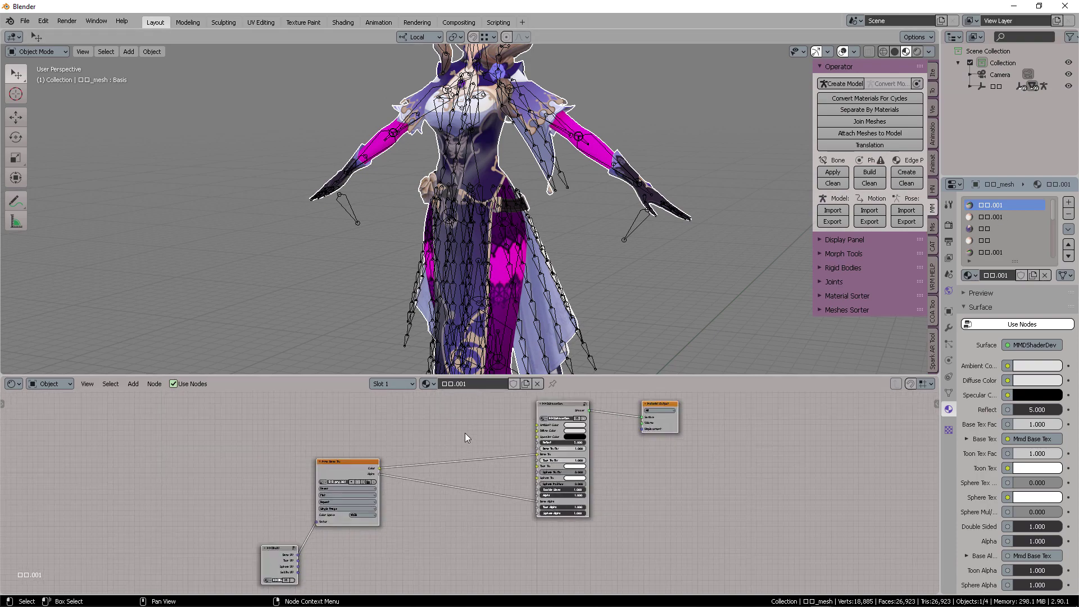
- Inspect the material's texture nodes and reposition the Mmd Base Tex node in the Shader Editor
scroll(584, 474, up, 3)
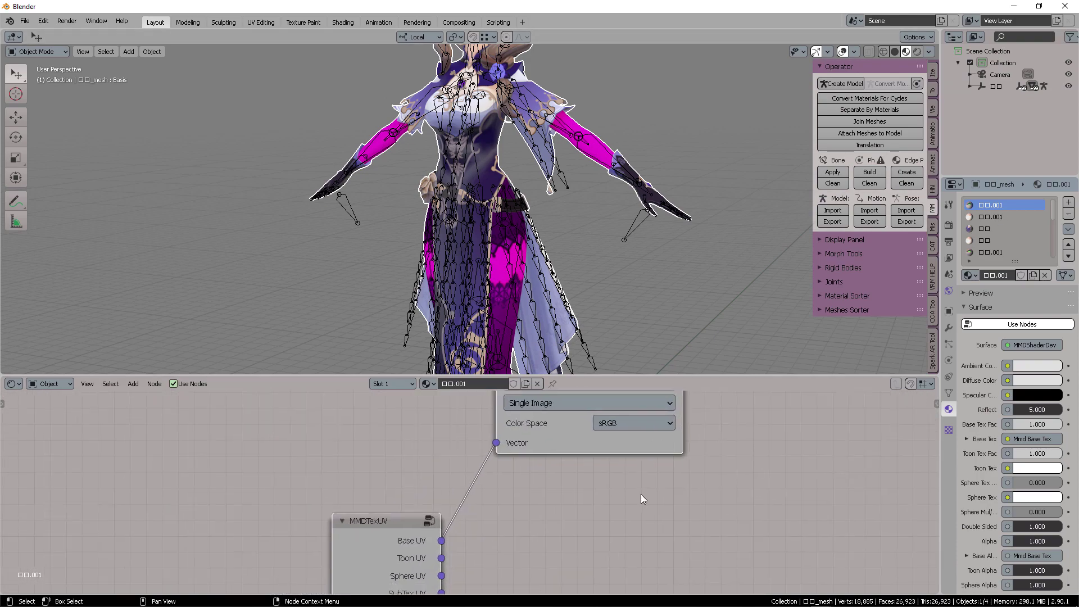
drag(365, 520, 363, 461)
scroll(567, 446, down, 4)
middle_drag(646, 412, 569, 477)
scroll(590, 462, down, 6)
middle_drag(608, 444, 629, 470)
drag(468, 432, 504, 427)
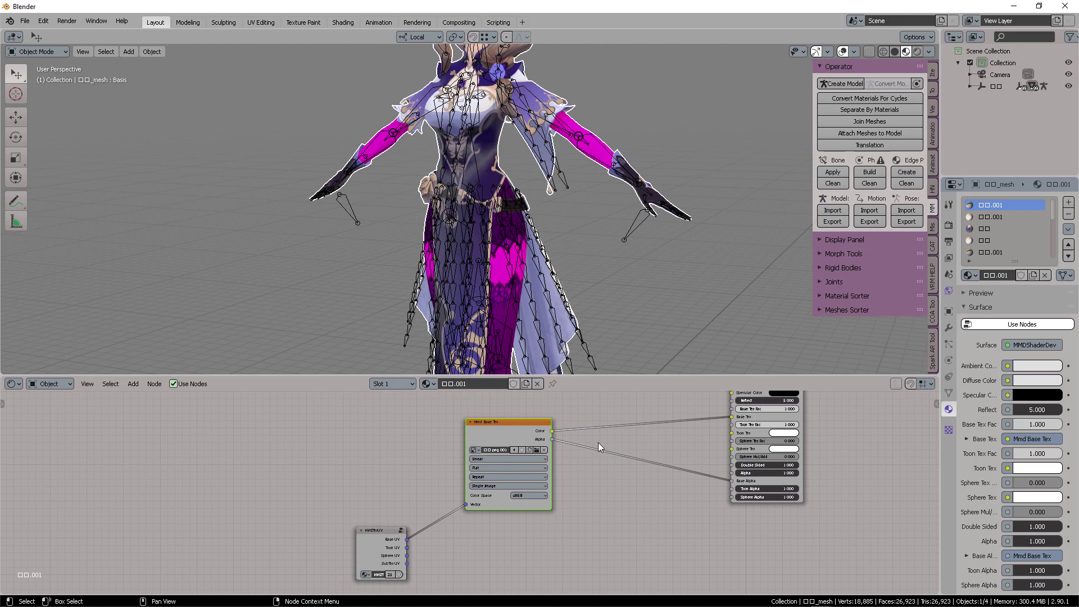
- Move the MMDShaderDev node slightly farther from the Material Output node
scroll(591, 453, down, 2)
middle_drag(580, 462, 479, 513)
middle_drag(717, 454, 630, 467)
scroll(630, 467, up, 4)
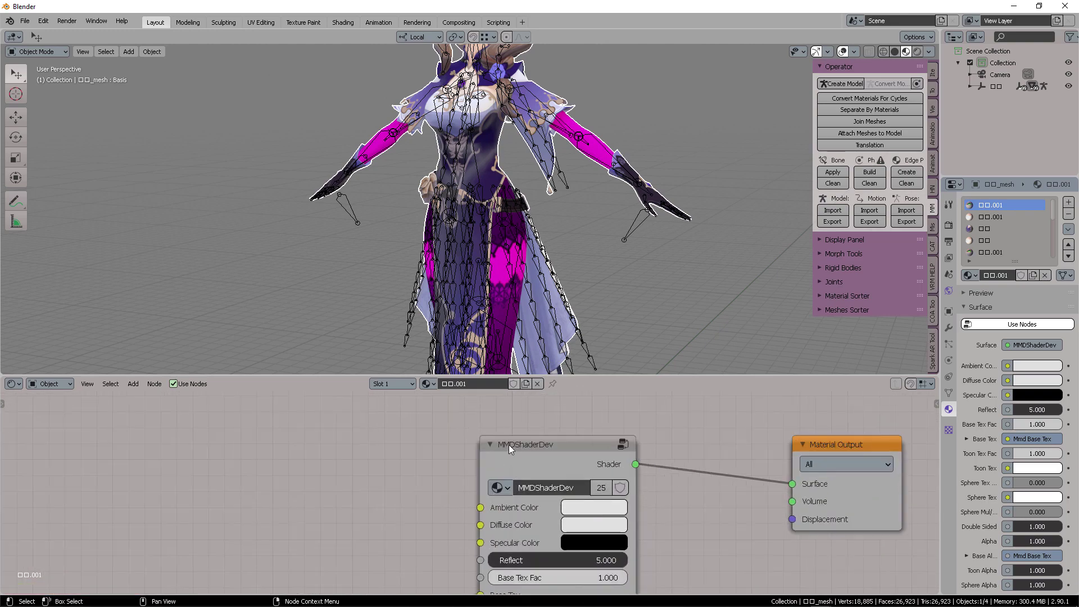
drag(511, 443, 488, 453)
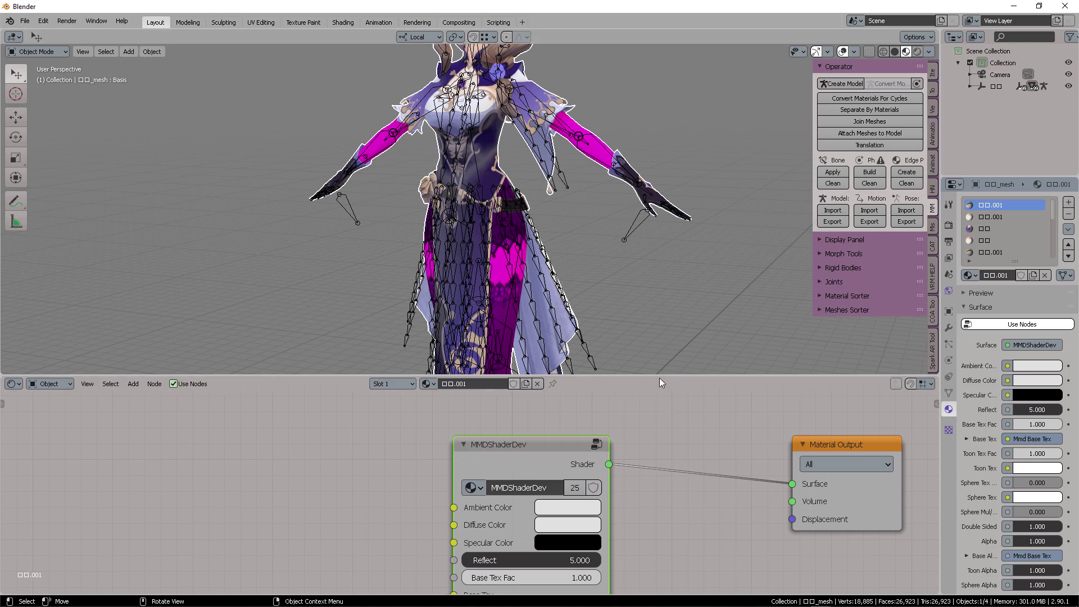
- Enlarge the 3D viewport by shrinking the Shader Editor below so more of the character fits
drag(660, 376, 658, 486)
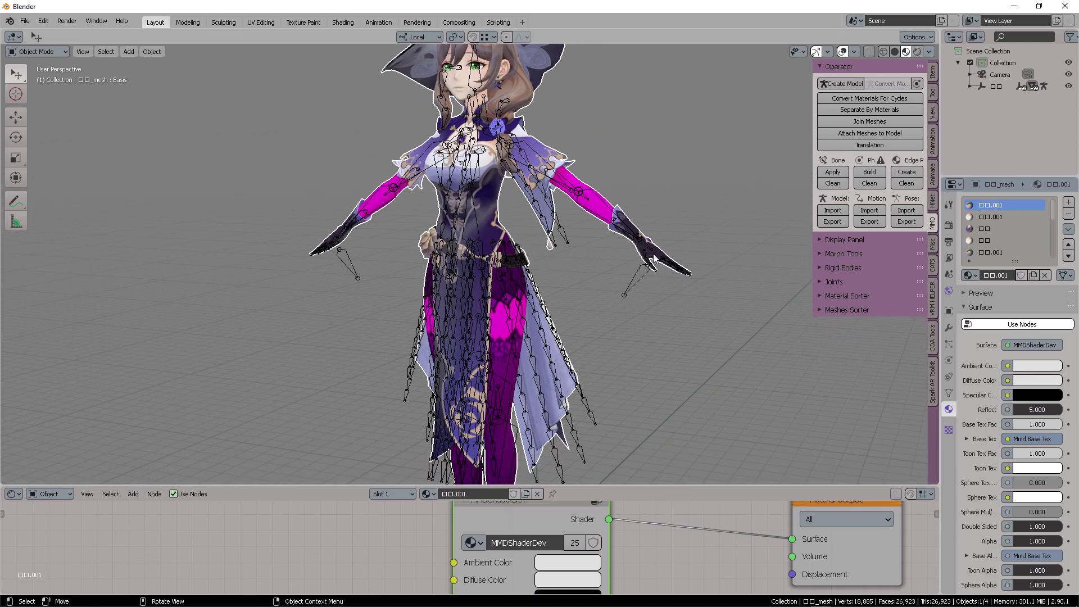
scroll(674, 264, down, 1)
middle_drag(675, 265, 625, 249)
scroll(625, 249, down, 3)
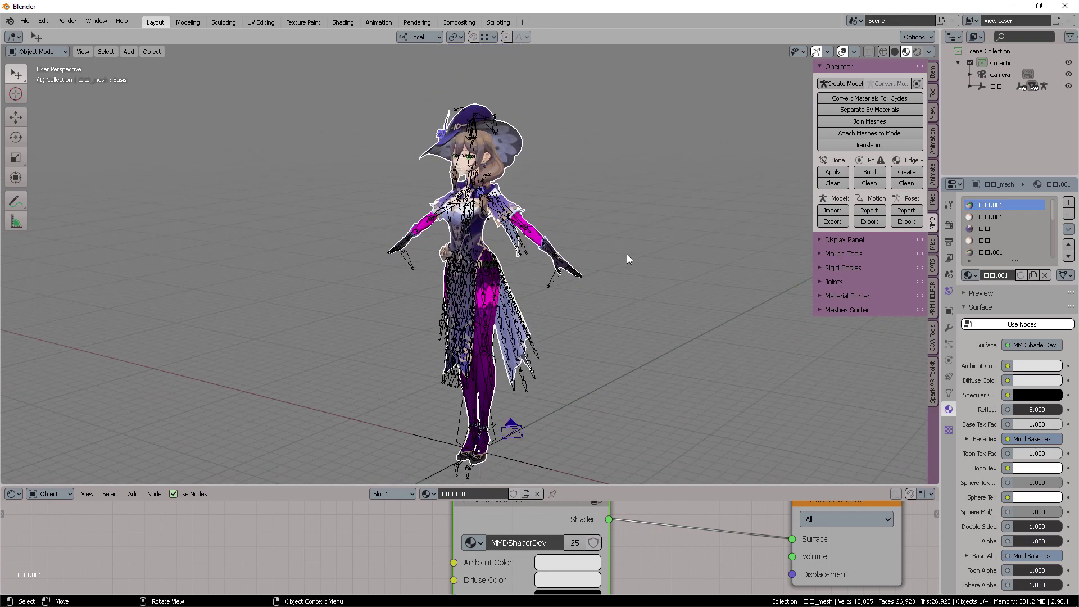
scroll(626, 255, up, 2)
scroll(633, 247, up, 3)
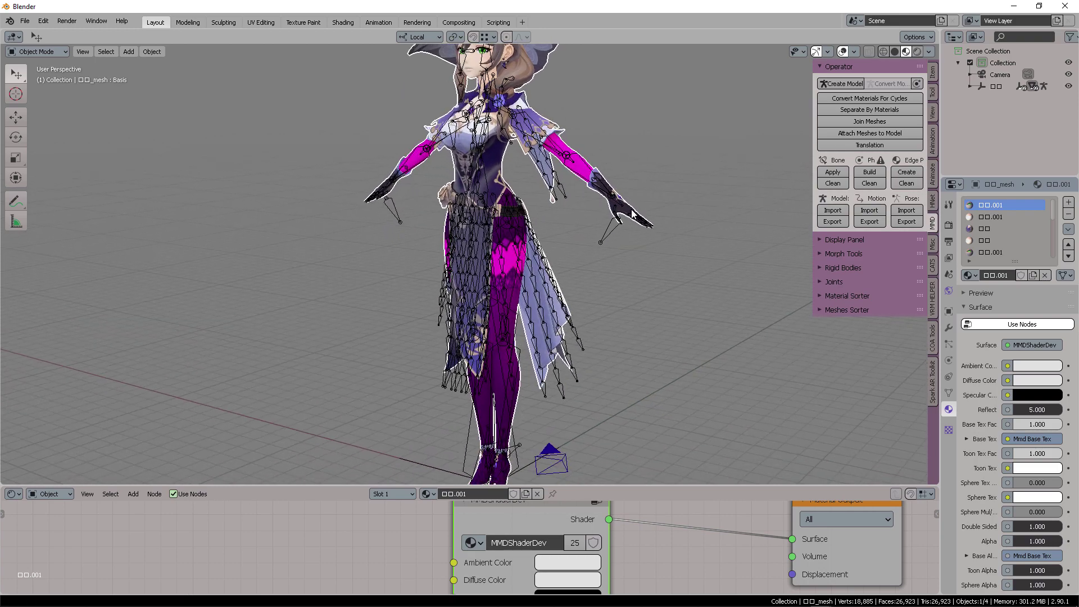
drag(660, 486, 659, 527)
- Convert the character's MMD materials for Cycles
middle_drag(626, 326, 615, 244)
scroll(615, 244, up, 2)
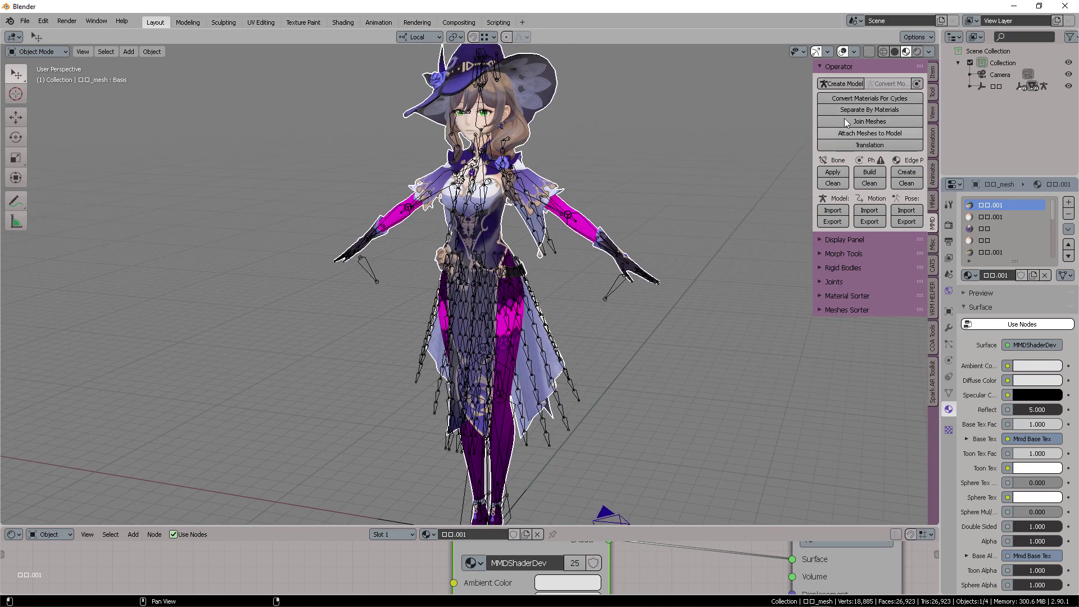
middle_drag(734, 150, 717, 153)
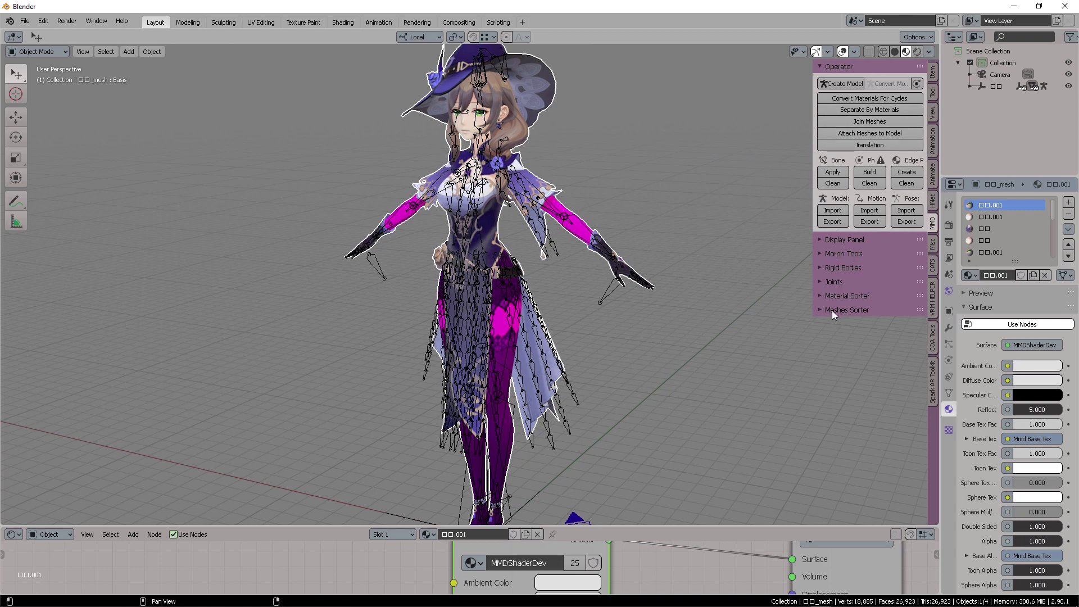
click(876, 98)
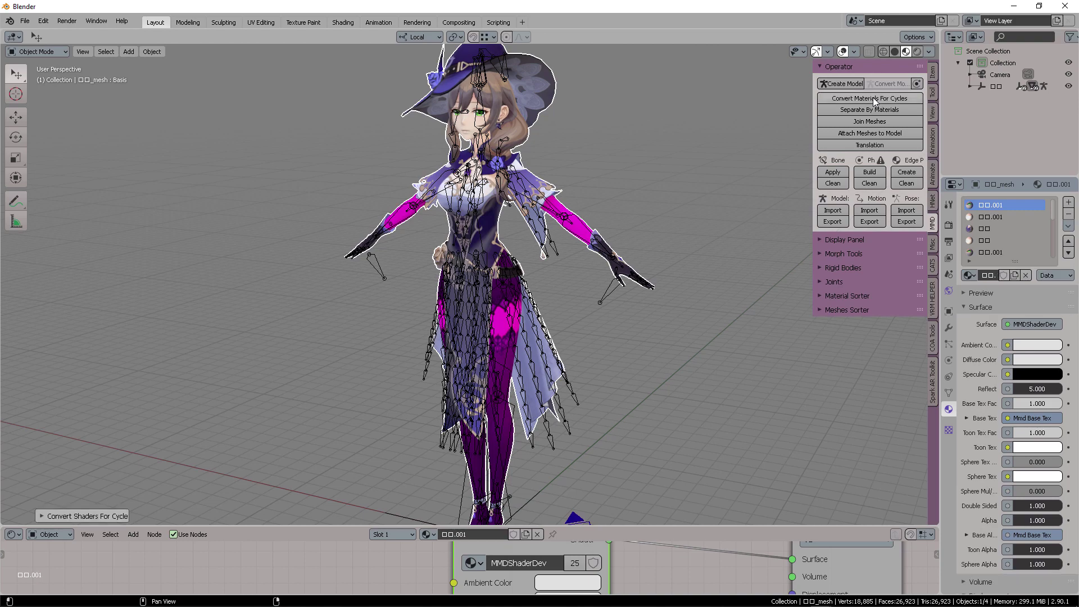
- Deselect the model and compare the character in Material Preview and Solid shading, leaving the viewport in Solid
click(603, 196)
click(579, 238)
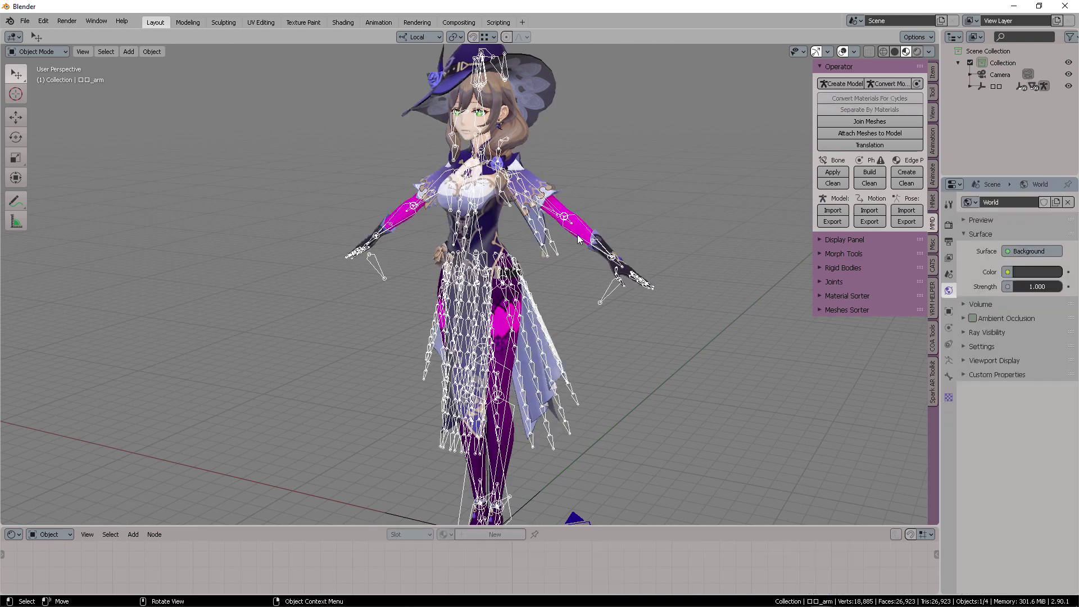
click(578, 202)
click(895, 55)
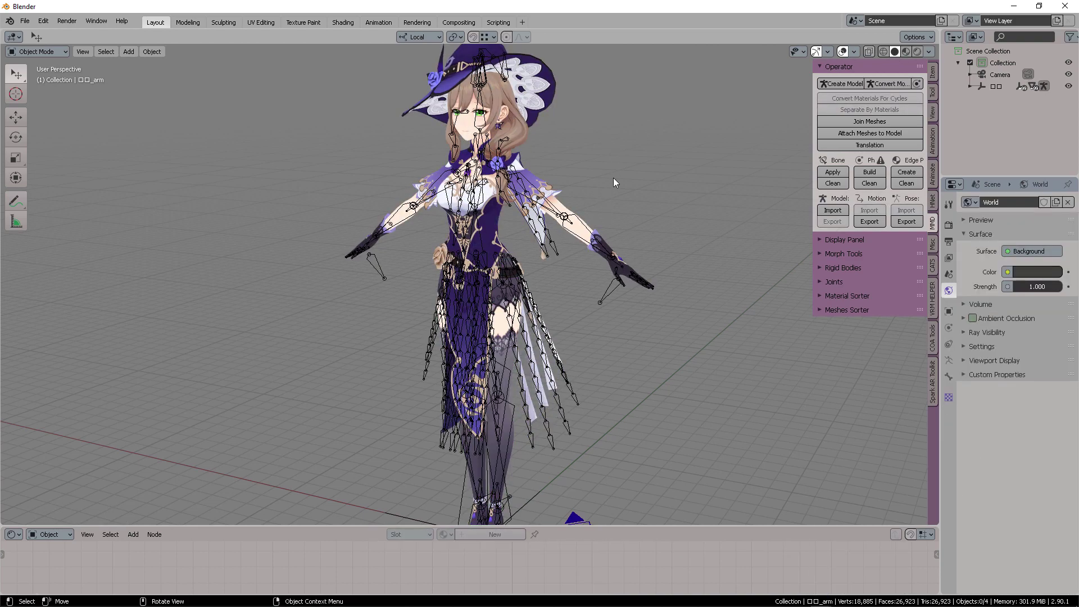
middle_drag(612, 178, 647, 177)
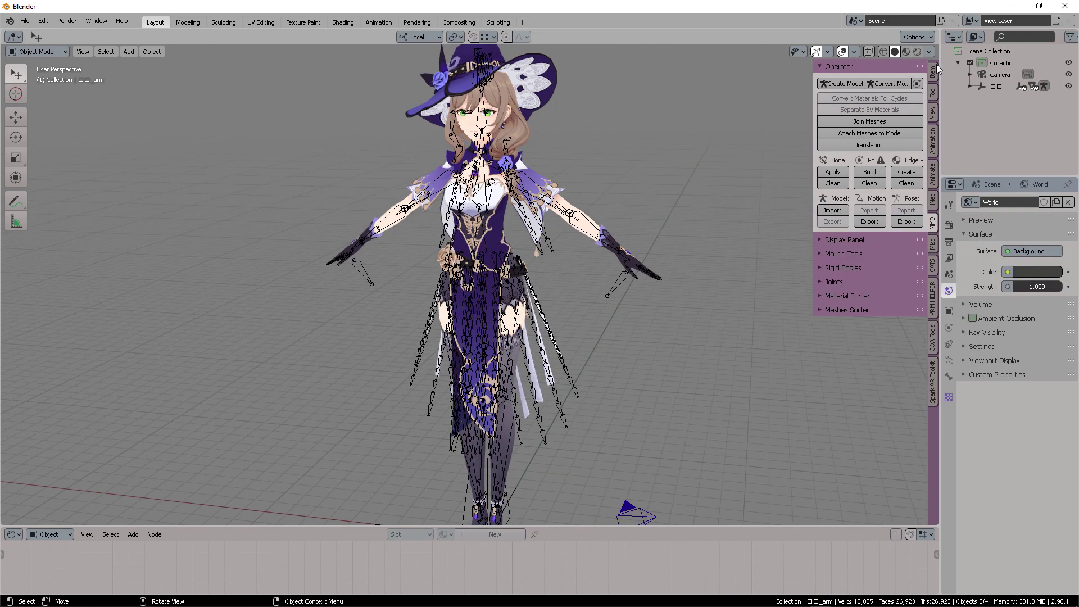
click(906, 52)
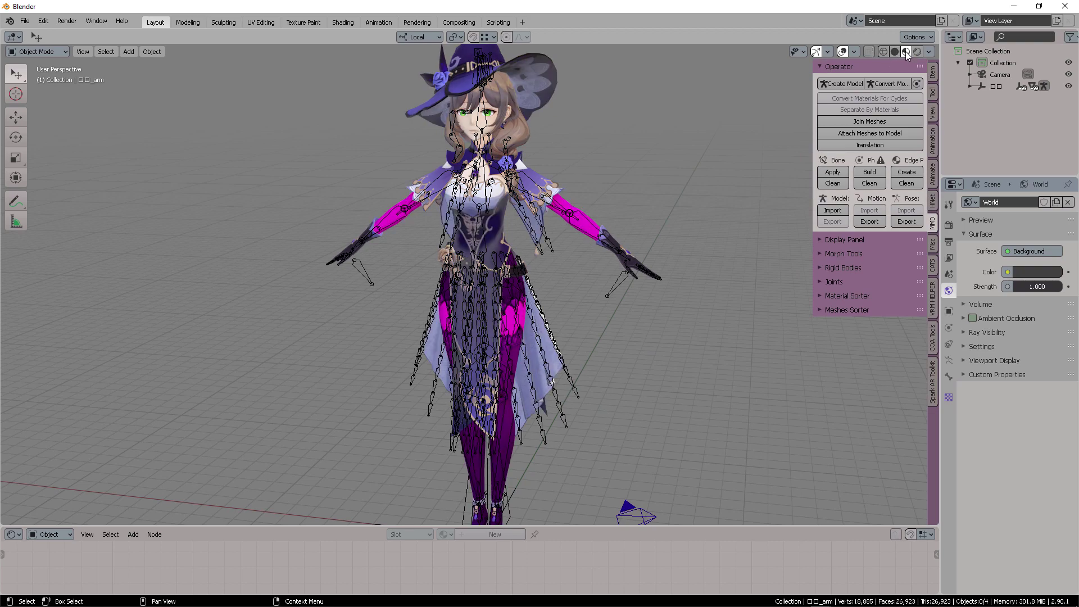
click(895, 52)
- Examine the character's face, hat, hair and upper body up close from several angles in Solid shading
mouse_move(708, 112)
middle_down()
mouse_move(661, 130)
mouse_move(640, 125)
mouse_move(627, 223)
mouse_move(659, 222)
middle_up()
scroll(640, 112, up, 4)
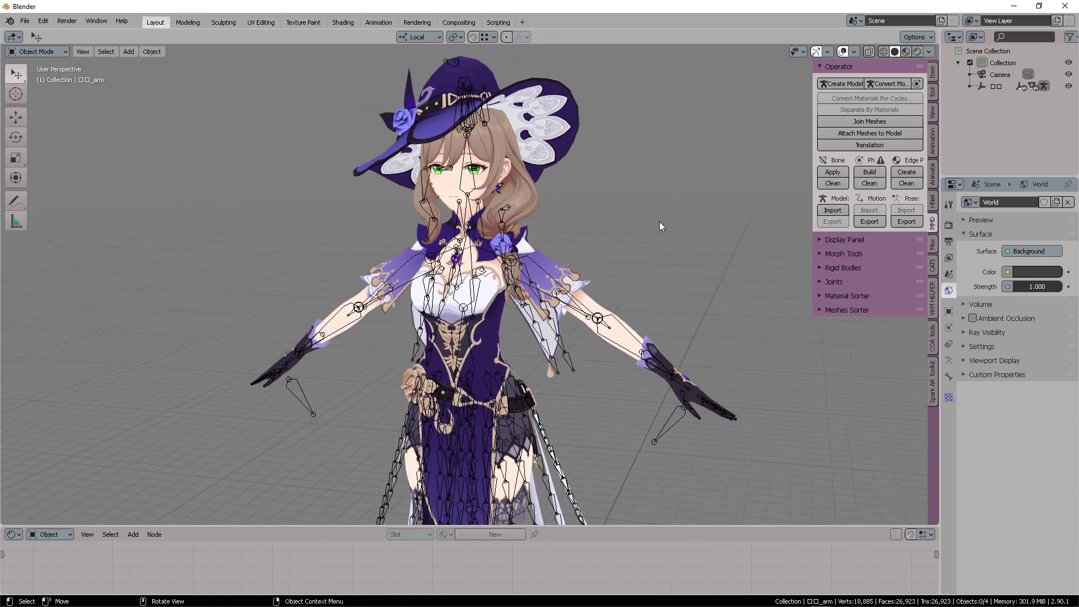
scroll(659, 222, up, 2)
shift+middle_drag(660, 173, 659, 253)
middle_drag(659, 247, 627, 232)
scroll(626, 232, up, 4)
shift+middle_drag(616, 186, 589, 305)
scroll(595, 248, down, 1)
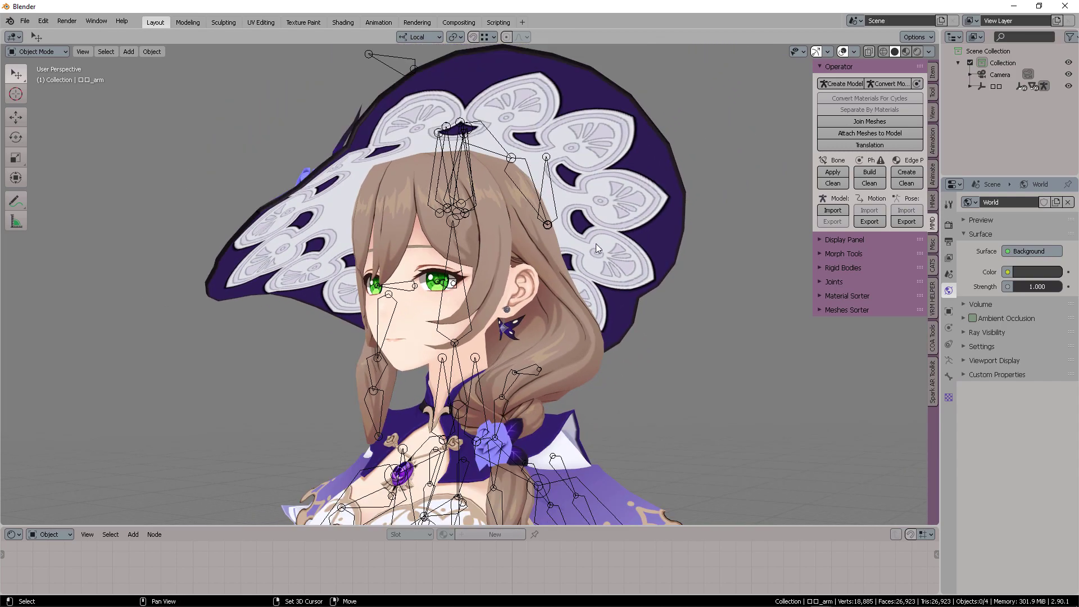
middle_drag(596, 244, 403, 200)
middle_drag(501, 182, 552, 209)
scroll(562, 239, down, 4)
- Add a point light to the scene and move it above the character's head
key(shift+a)
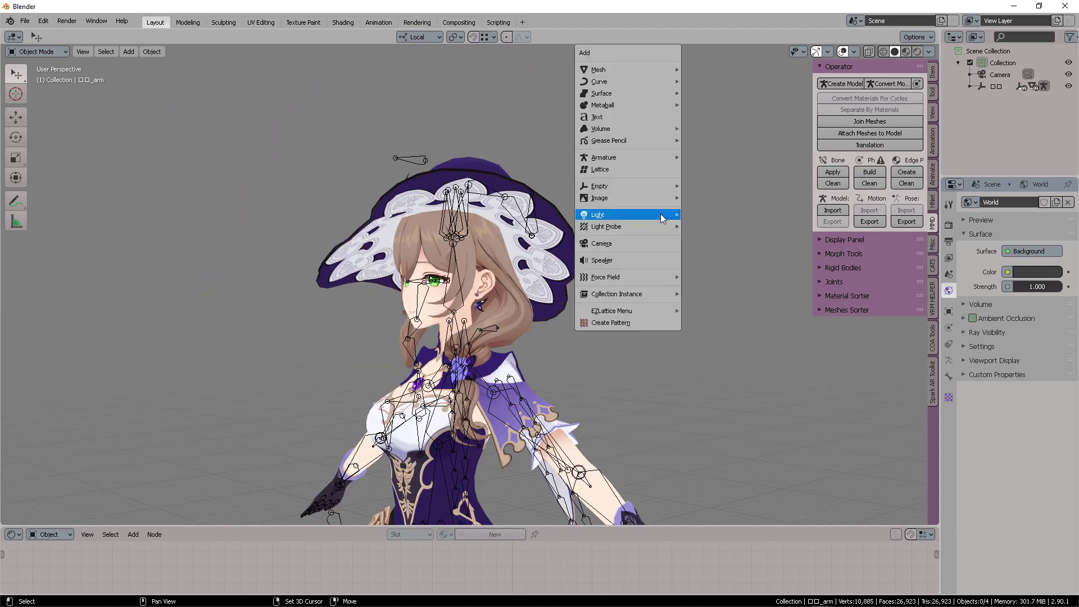
mouse_move(641, 215)
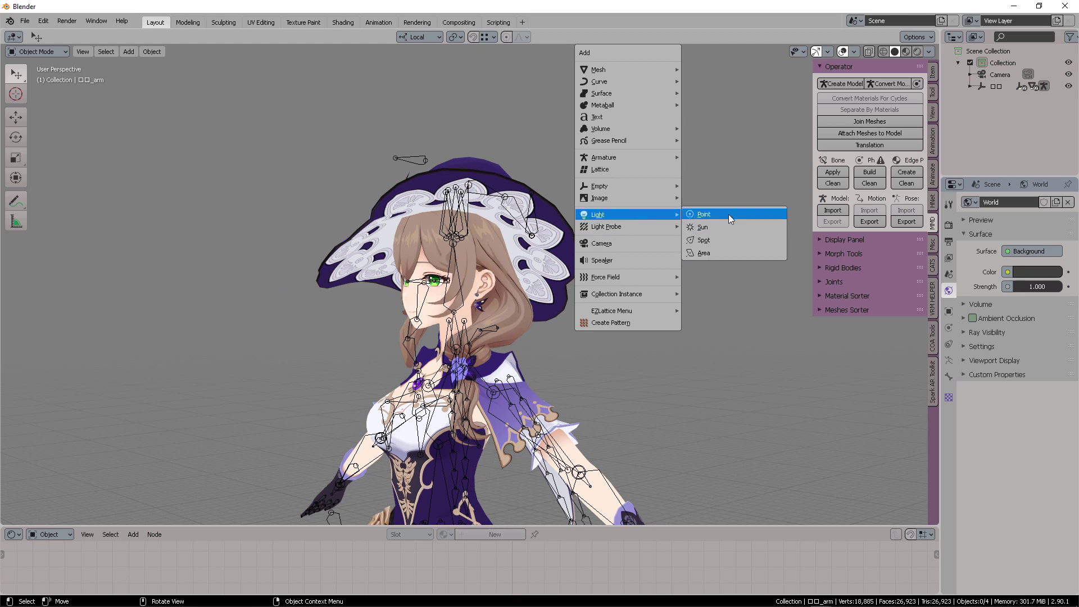
click(728, 214)
scroll(700, 278, down, 5)
middle_drag(645, 275, 601, 384)
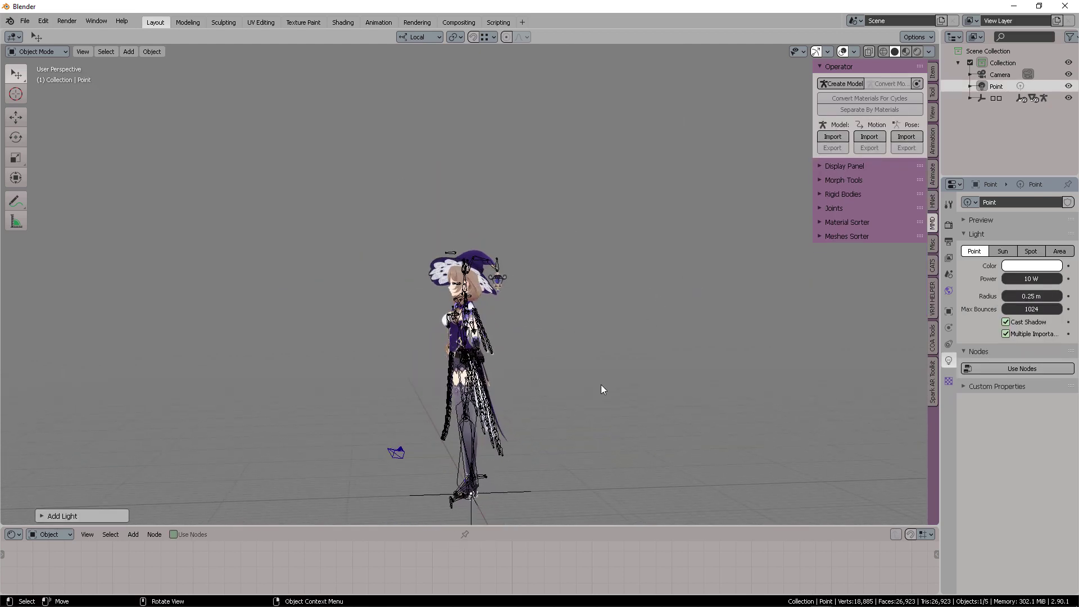
key(g)
click(480, 180)
- Move the point light next to the character's head, beside the hat brim
scroll(598, 232, up, 8)
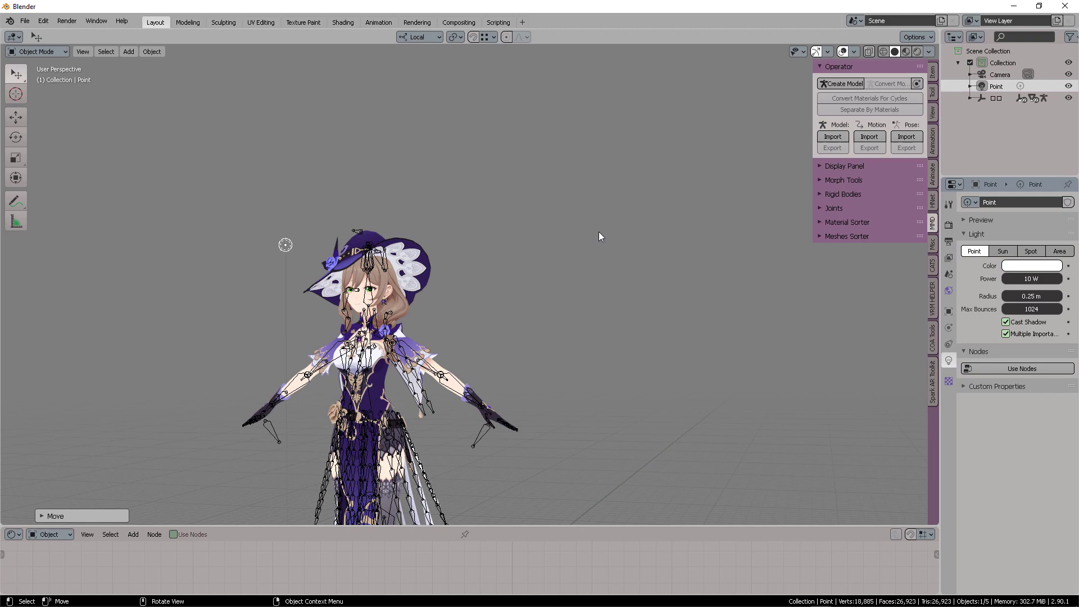
shift+middle_drag(640, 256, 630, 224)
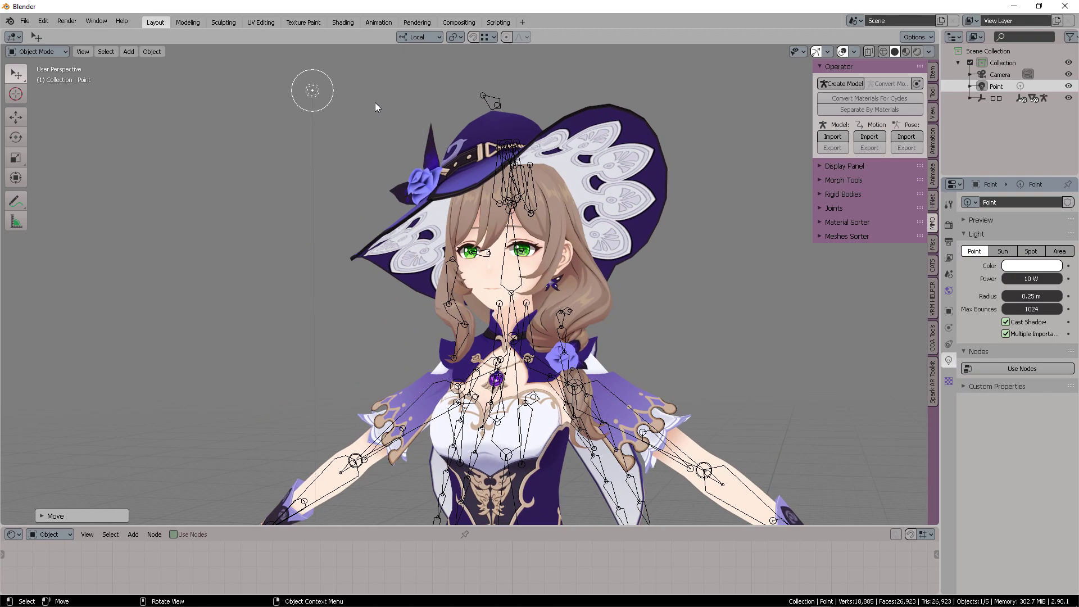
key(g)
click(746, 220)
middle_drag(744, 220, 470, 175)
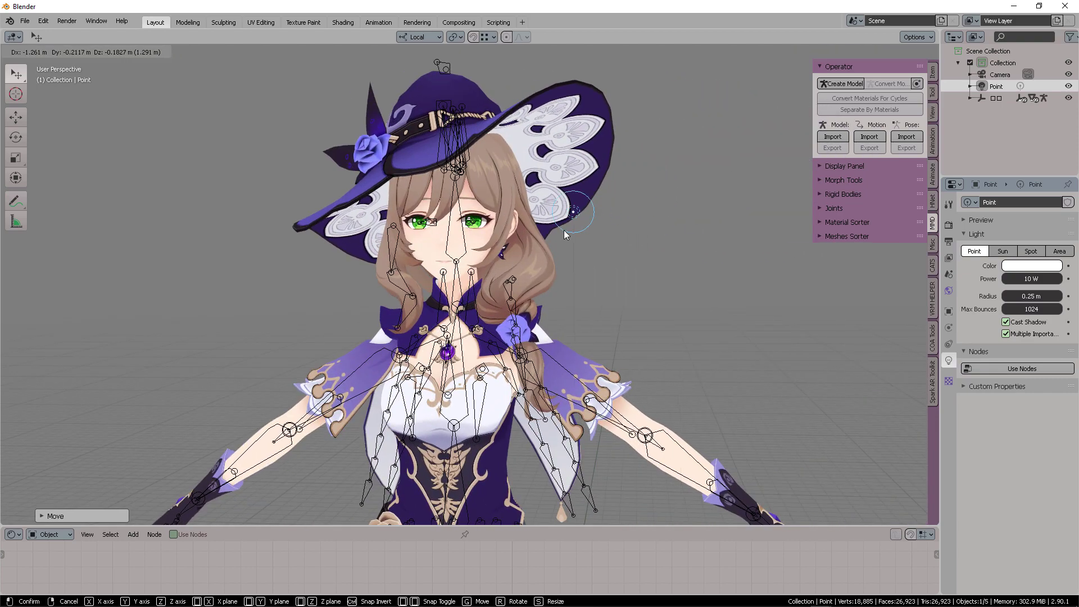
- Select the character mesh and enlarge the Shader Editor to show the material's MMDShaderDev and Mmd Base Tex nodes
click(508, 248)
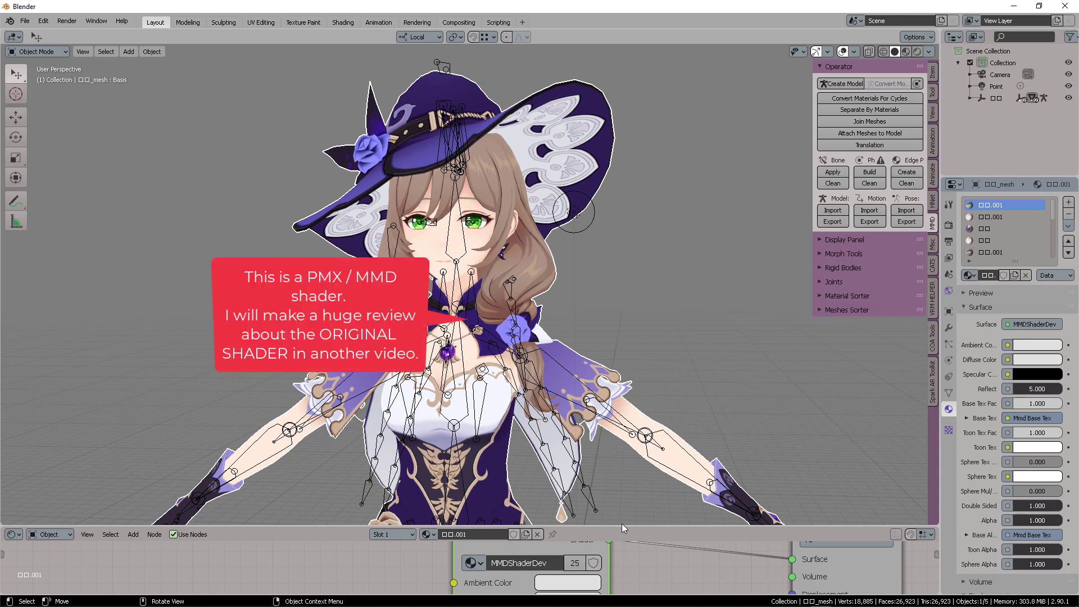
drag(622, 526, 601, 276)
drag(491, 392, 455, 335)
scroll(665, 474, down, 3)
middle_drag(666, 474, 707, 423)
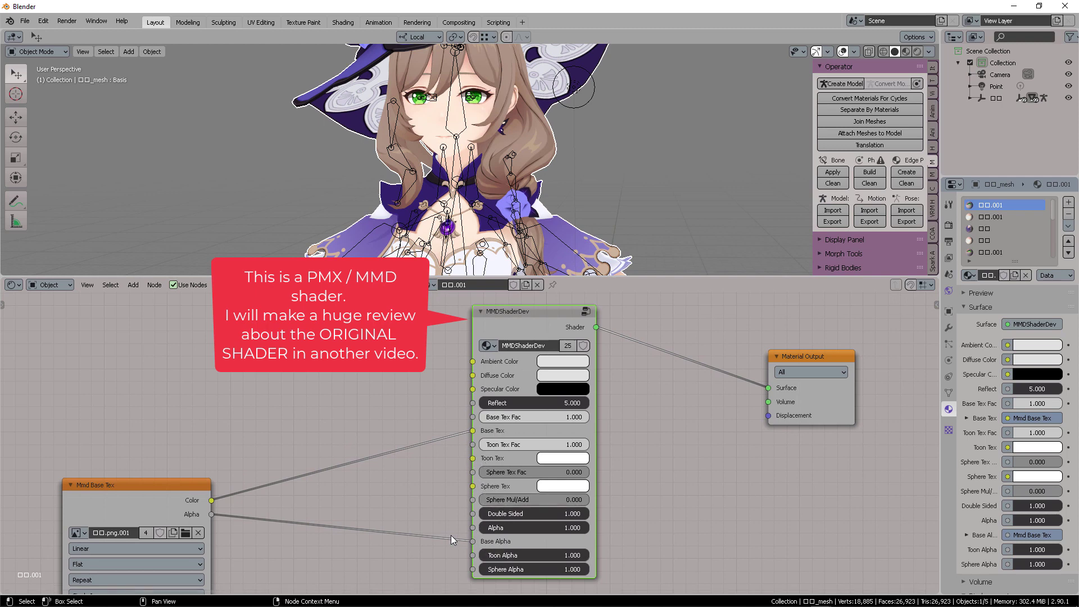
middle_drag(447, 556, 461, 521)
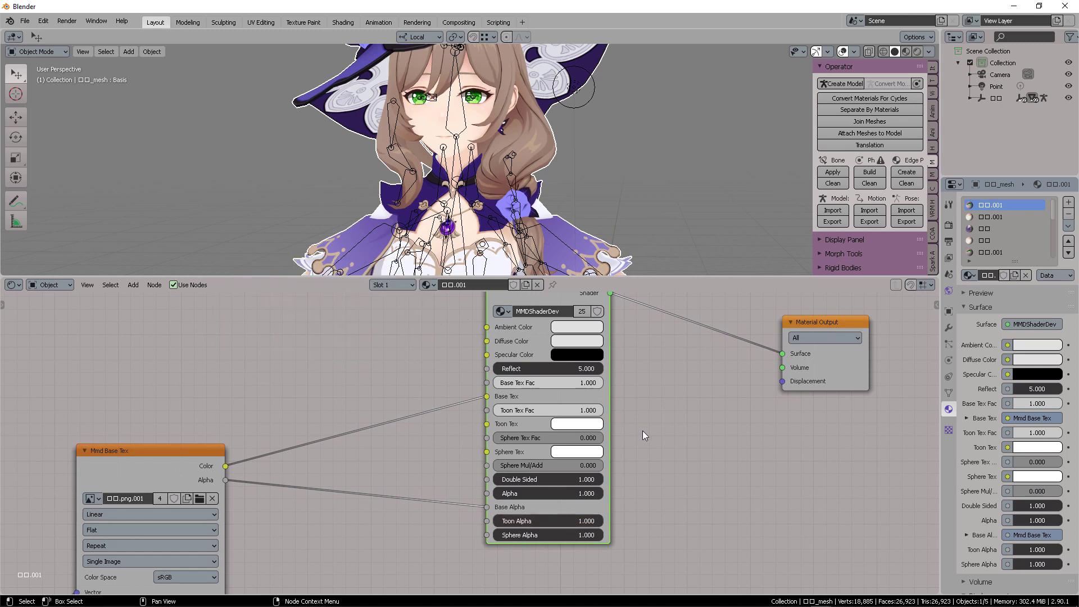
middle_drag(646, 383, 631, 458)
- Examine the nodes inside the MMDShaderDev group, including the Less Than, Maximum and Minimum chain, and return to the material's main node tree
key(Tab)
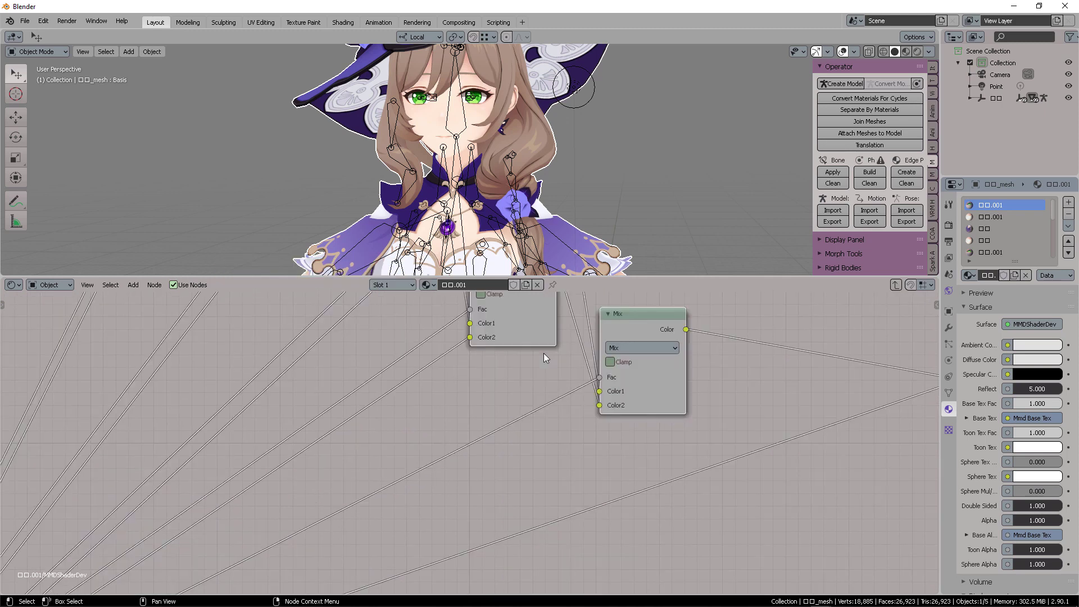
scroll(531, 426, down, 4)
scroll(524, 449, down, 3)
middle_drag(556, 435, 494, 410)
scroll(538, 362, up, 4)
middle_drag(541, 381, 519, 384)
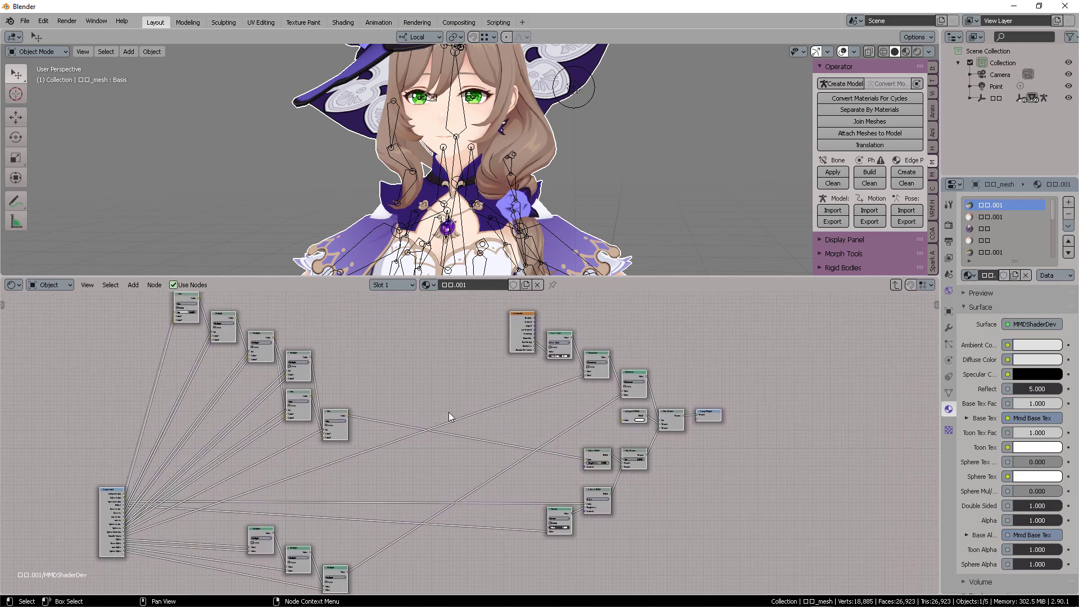
scroll(606, 438, up, 5)
scroll(499, 437, up, 2)
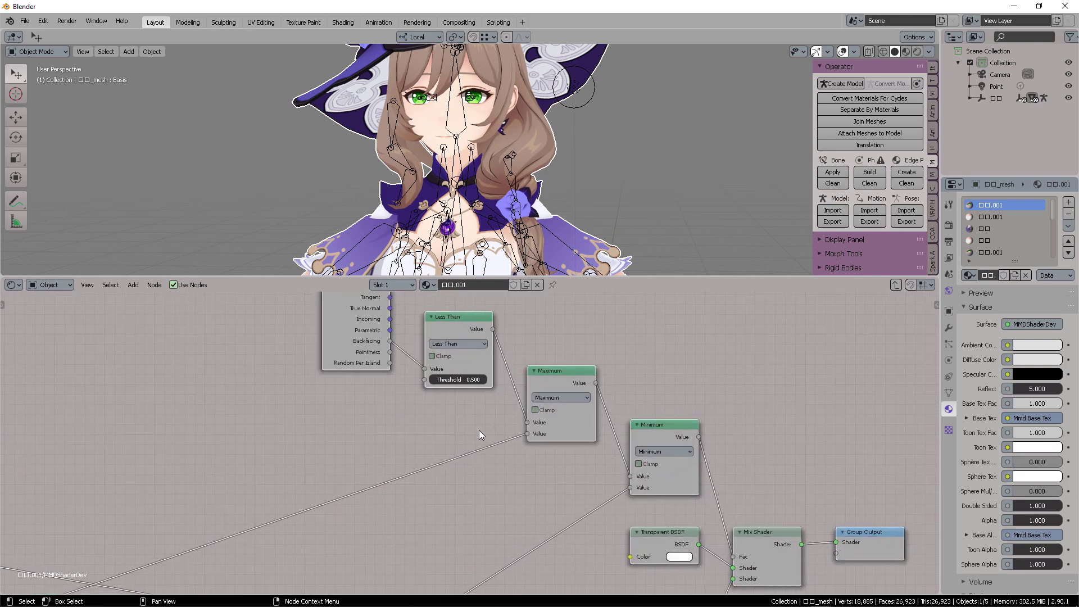
middle_drag(479, 433, 447, 441)
scroll(633, 429, down, 3)
middle_drag(605, 438, 612, 433)
scroll(613, 433, down, 4)
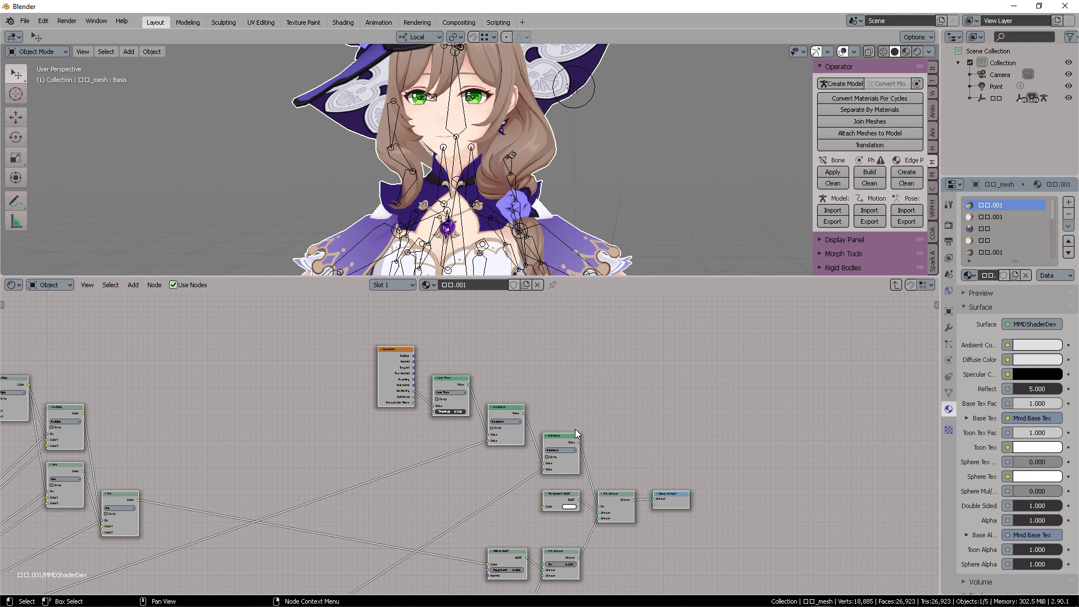
scroll(426, 415, down, 3)
middle_drag(434, 417, 516, 432)
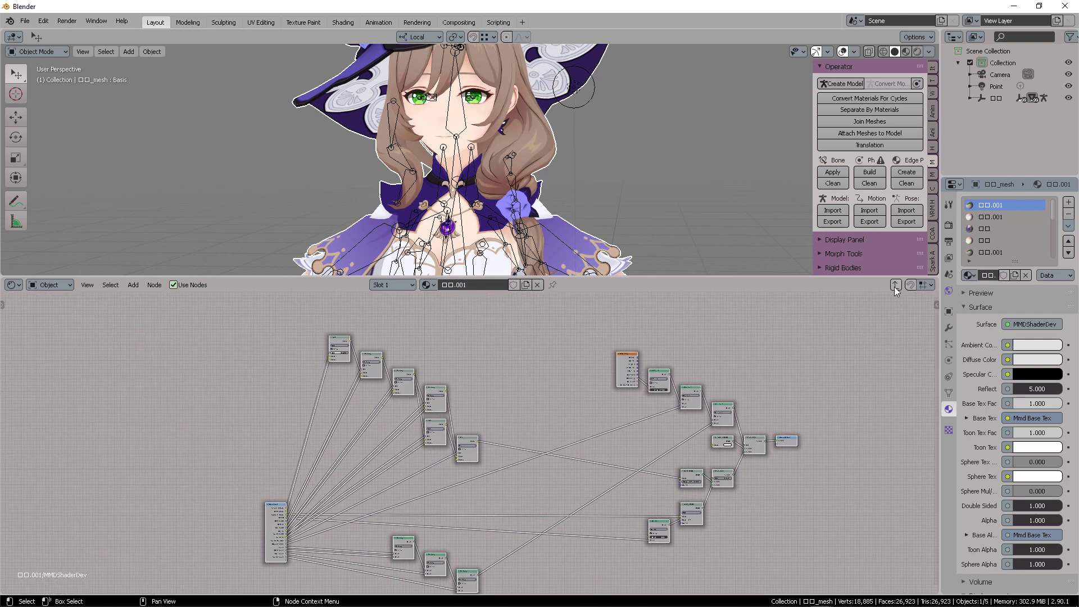
click(895, 287)
- Reopen the MMDShaderDev group to view its full node layout, and go back to the top-level material nodes
scroll(510, 400, up, 4)
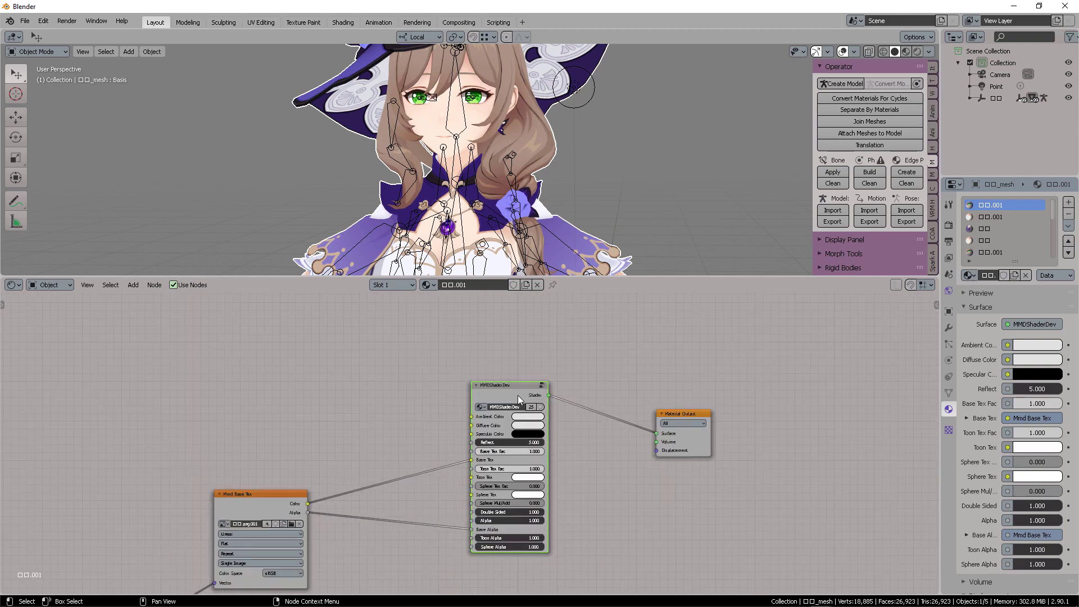
key(Tab)
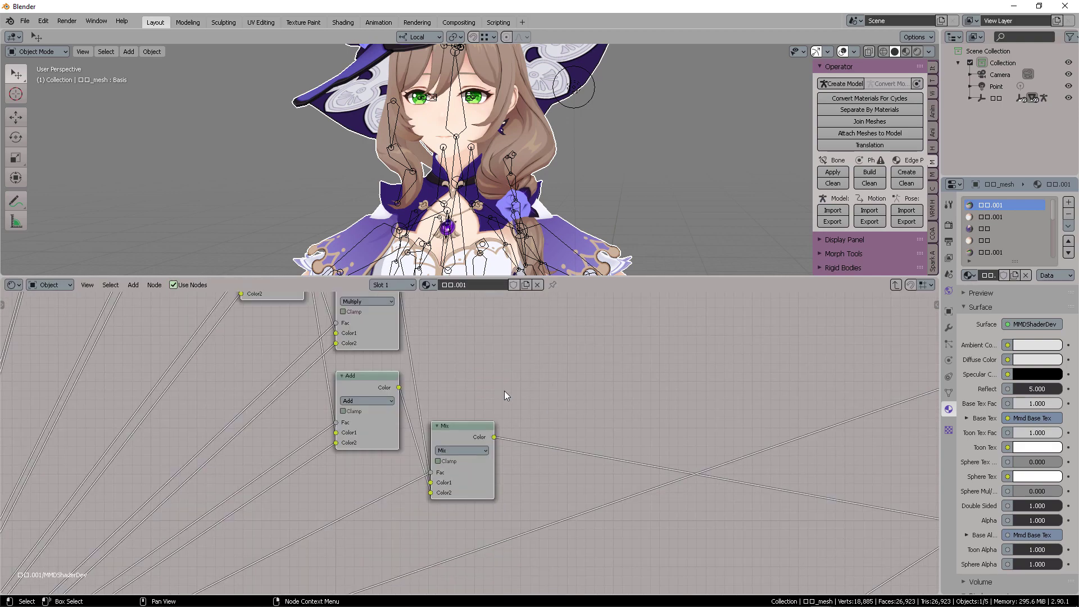
scroll(524, 390, down, 4)
middle_drag(541, 403, 554, 365)
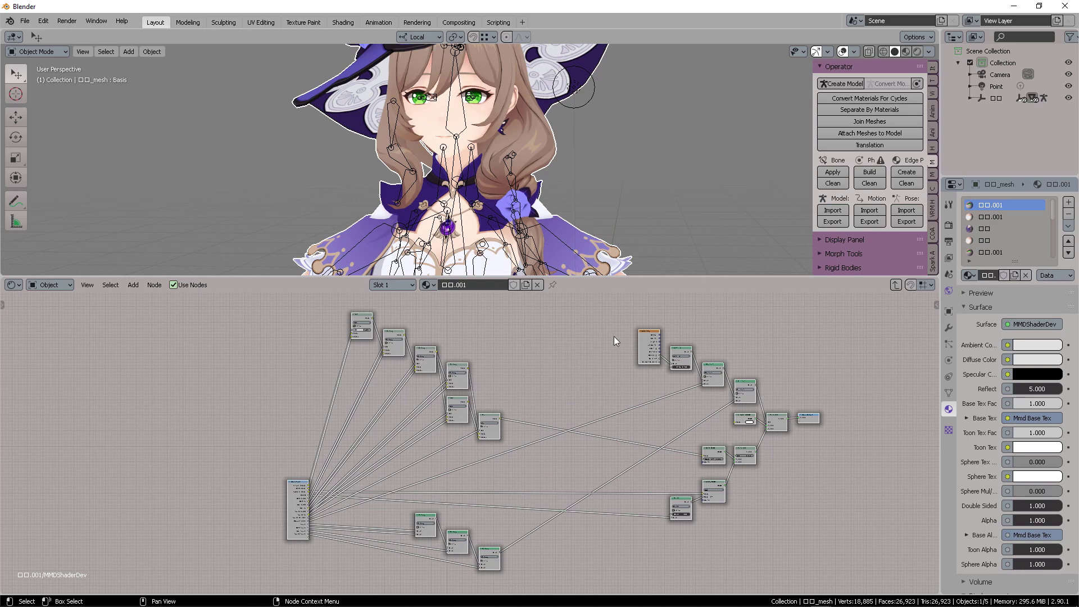
click(895, 285)
scroll(719, 373, up, 6)
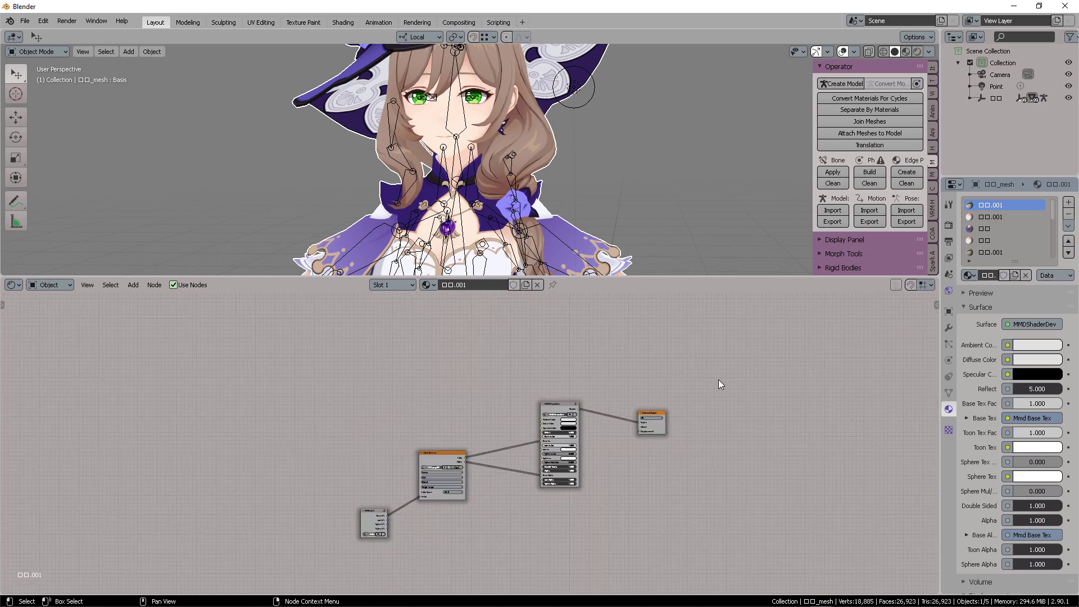
middle_drag(767, 349, 652, 410)
scroll(677, 366, up, 4)
drag(501, 356, 481, 334)
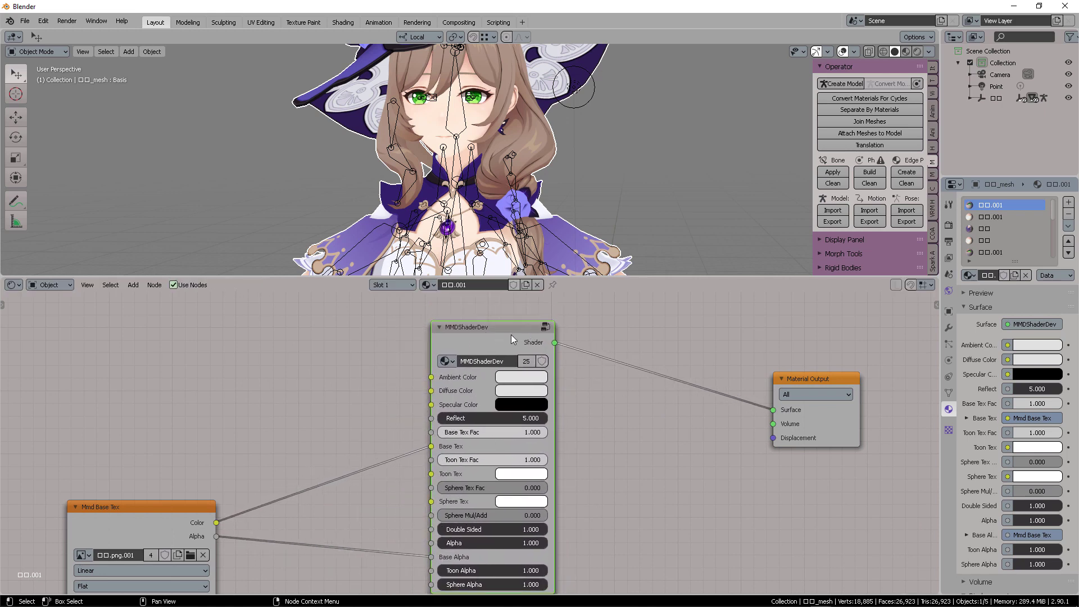
- Enter the MMDShaderDev group once more, trace the Group Input connections through the network, and exit the group
key(Tab)
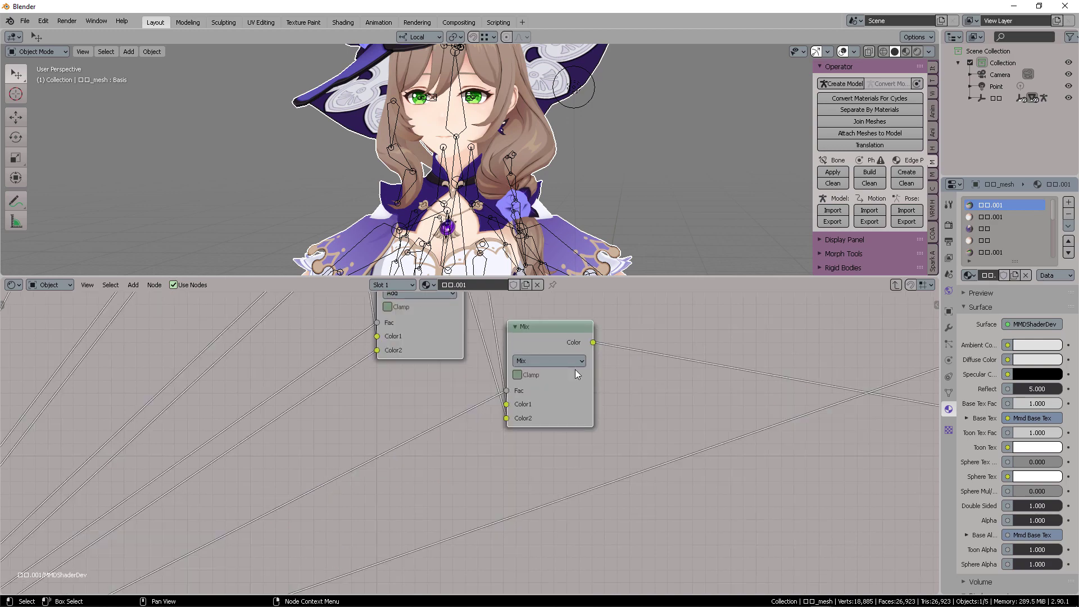
scroll(658, 482, down, 14)
middle_drag(656, 371, 700, 359)
middle_drag(541, 426, 703, 374)
scroll(477, 460, up, 3)
scroll(535, 442, down, 4)
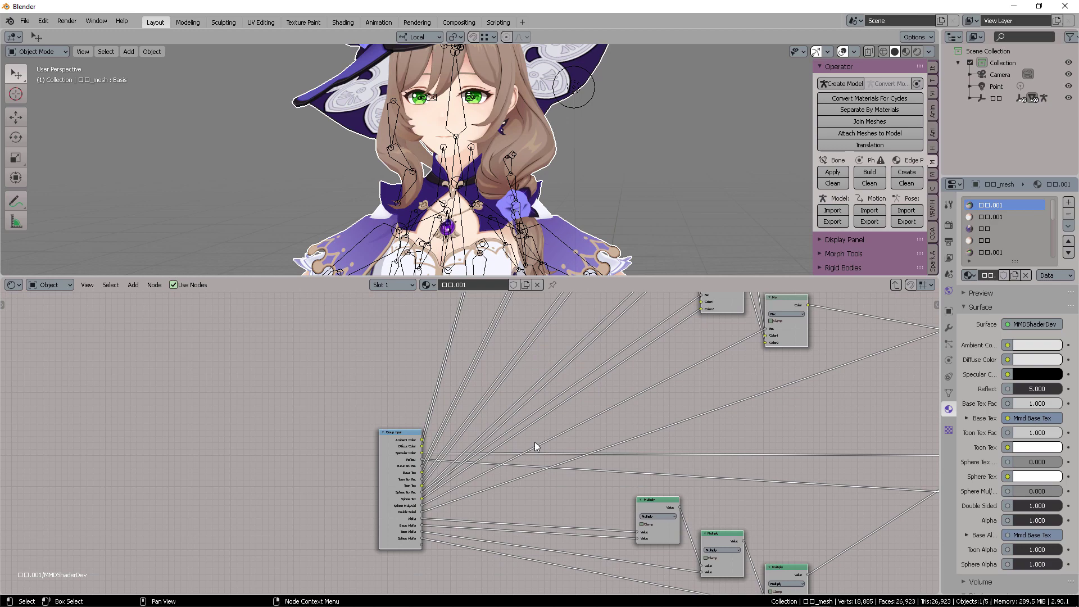
scroll(601, 402, up, 4)
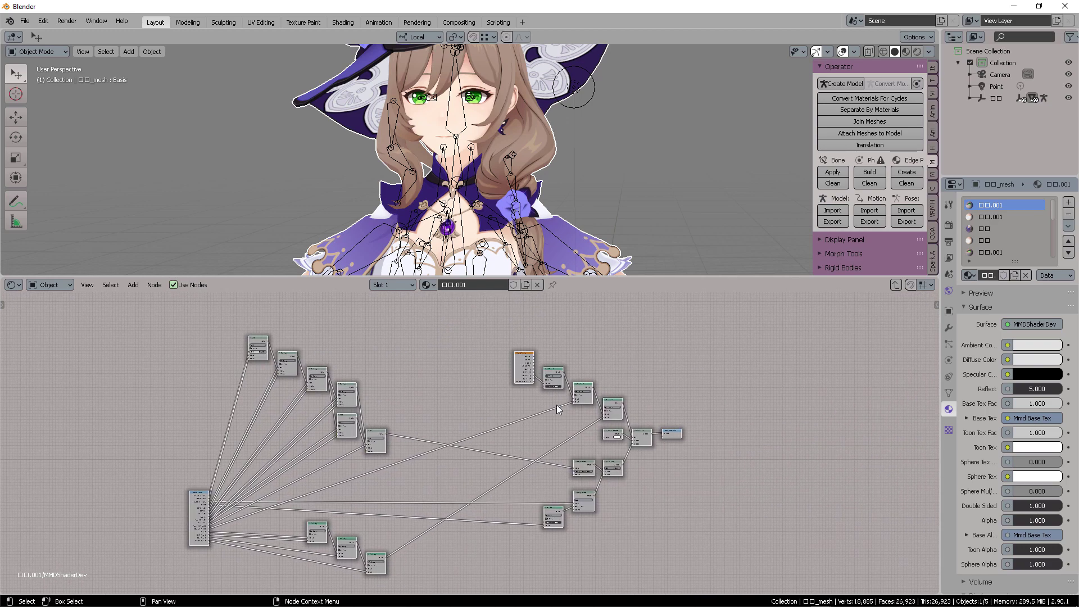
middle_drag(581, 371, 616, 431)
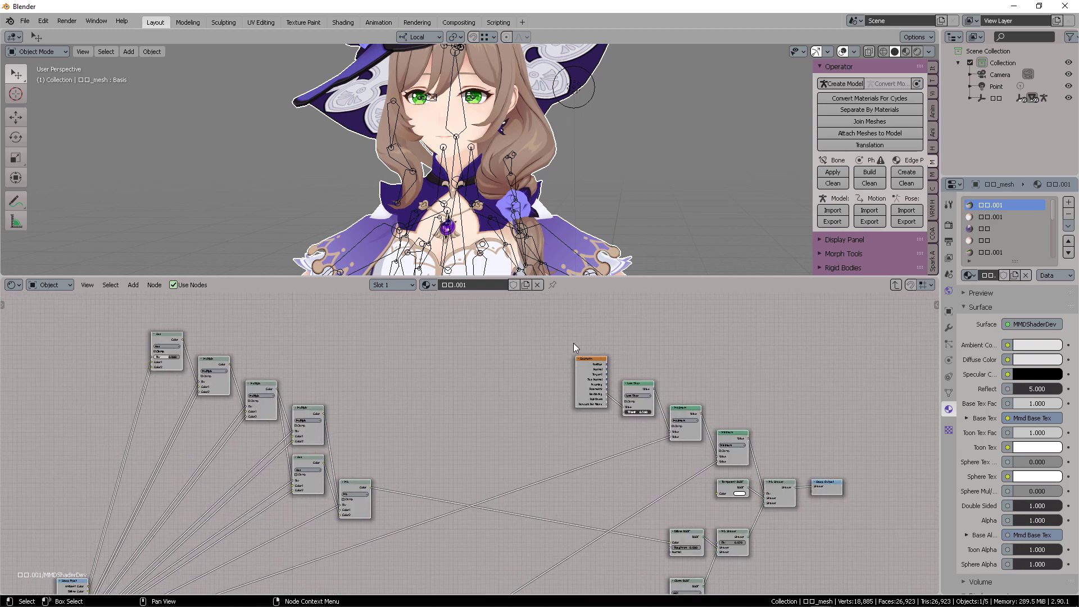
key(Tab)
middle_drag(574, 389, 653, 387)
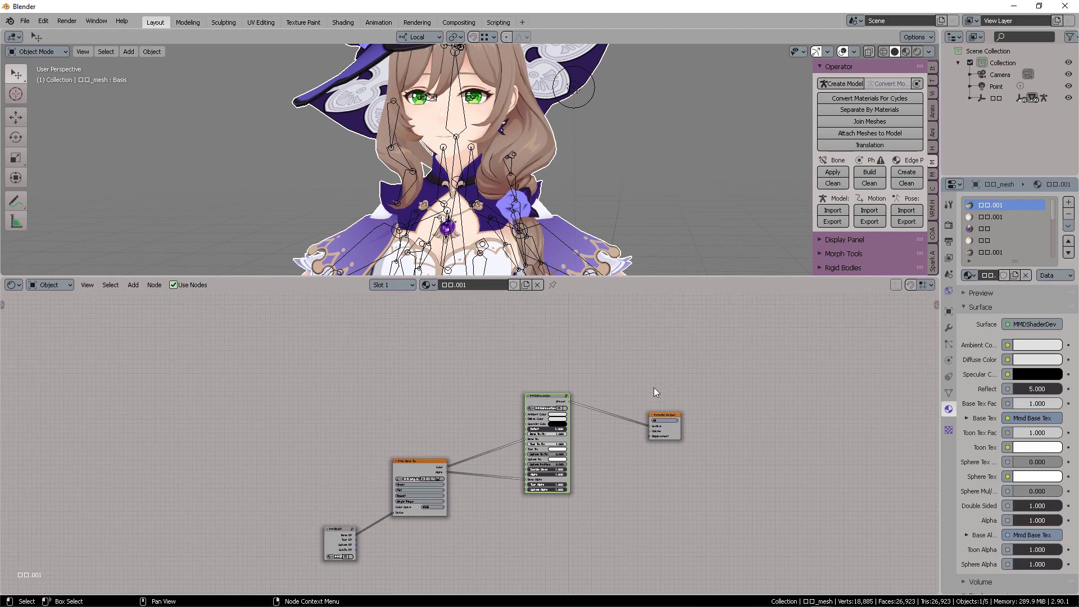
- Enlarge the 3D viewport by shrinking the Shader Editor and bring the character's upper body and arms into view
scroll(626, 417, up, 2)
scroll(626, 417, up, 2)
drag(276, 504, 362, 419)
drag(666, 276, 667, 458)
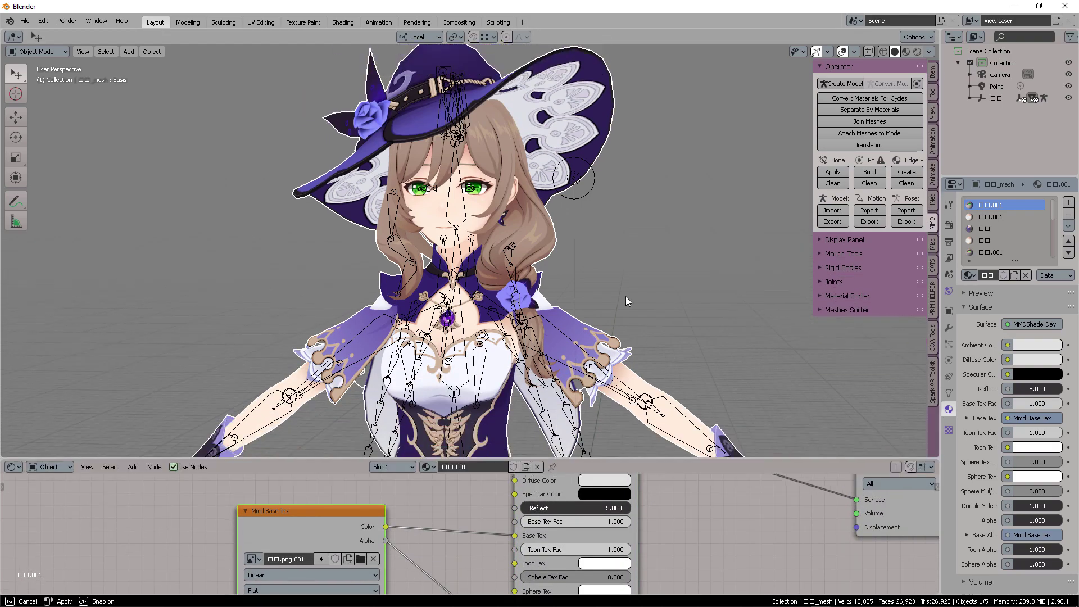
scroll(626, 296, down, 1)
middle_drag(618, 290, 565, 283)
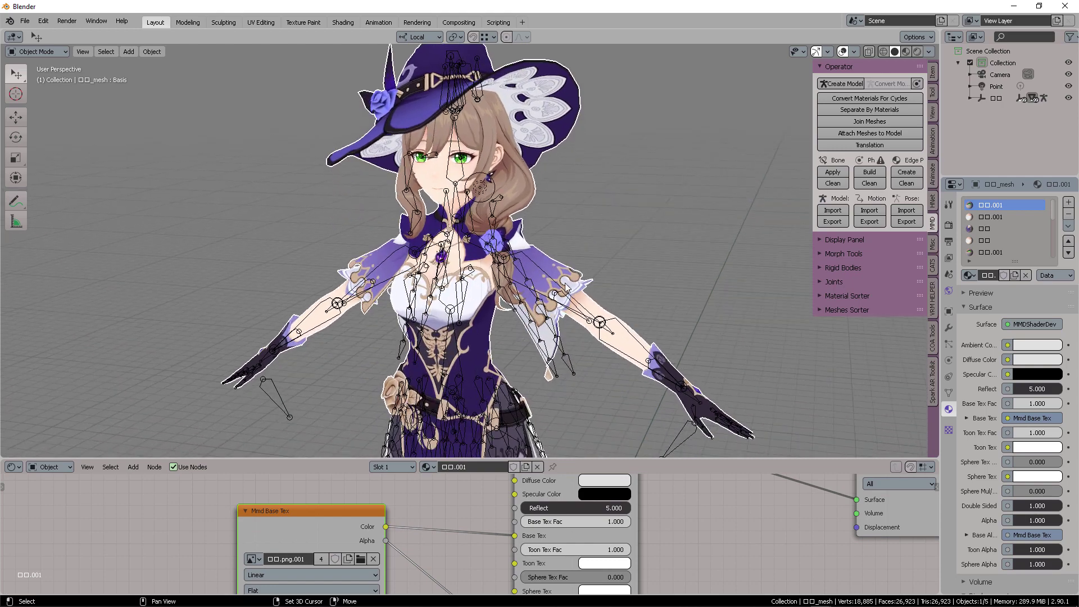
- Select the character's armature and switch it to Pose Mode
click(590, 278)
key(ctrl+Tab)
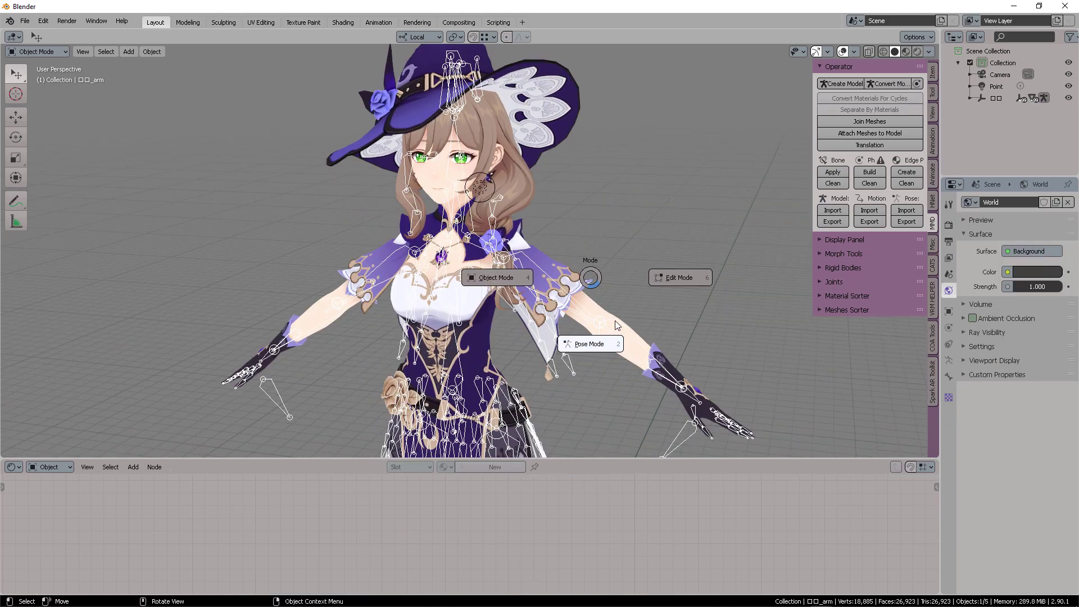
click(598, 347)
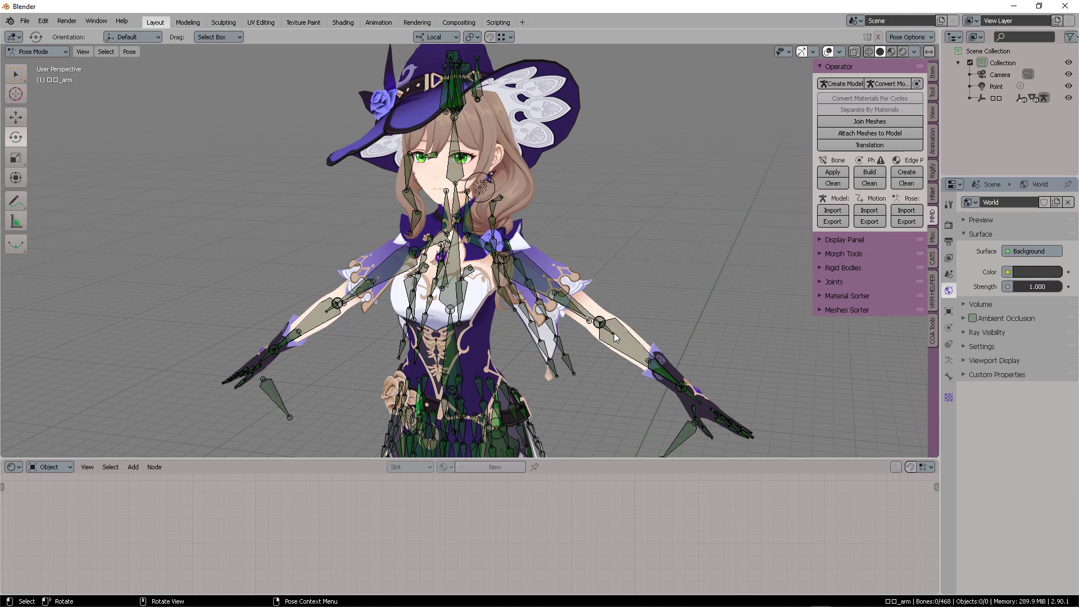
- Bend the character's left forearm by rotating its bone about the local Z axis, and check the pose from several angles
click(619, 331)
middle_drag(660, 274, 639, 278)
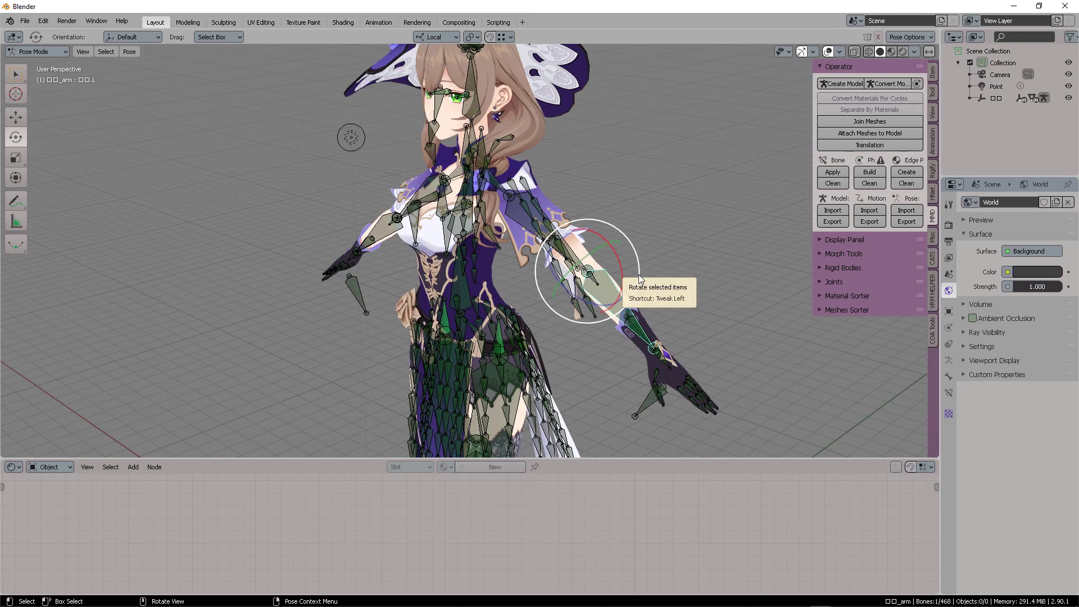
key(r)
key(z)
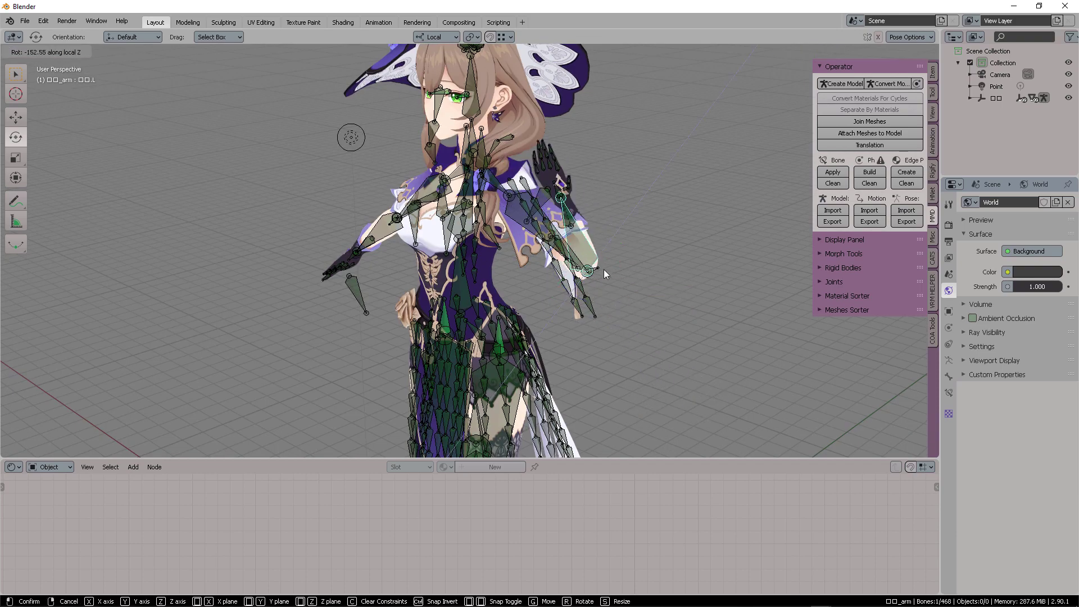
drag(604, 268, 581, 304)
middle_drag(583, 306, 515, 299)
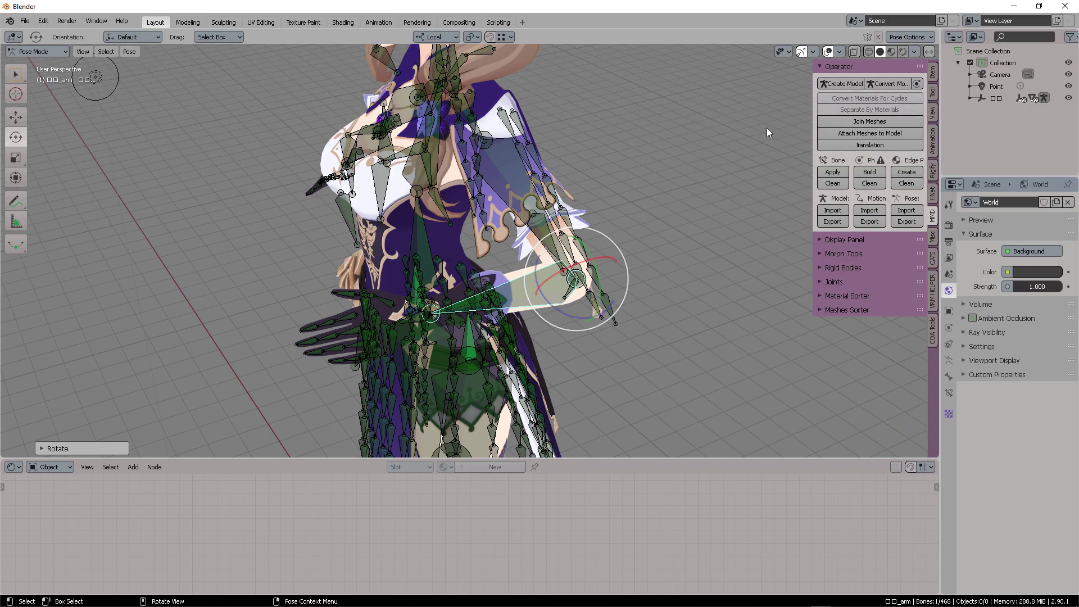
middle_drag(710, 175, 655, 250)
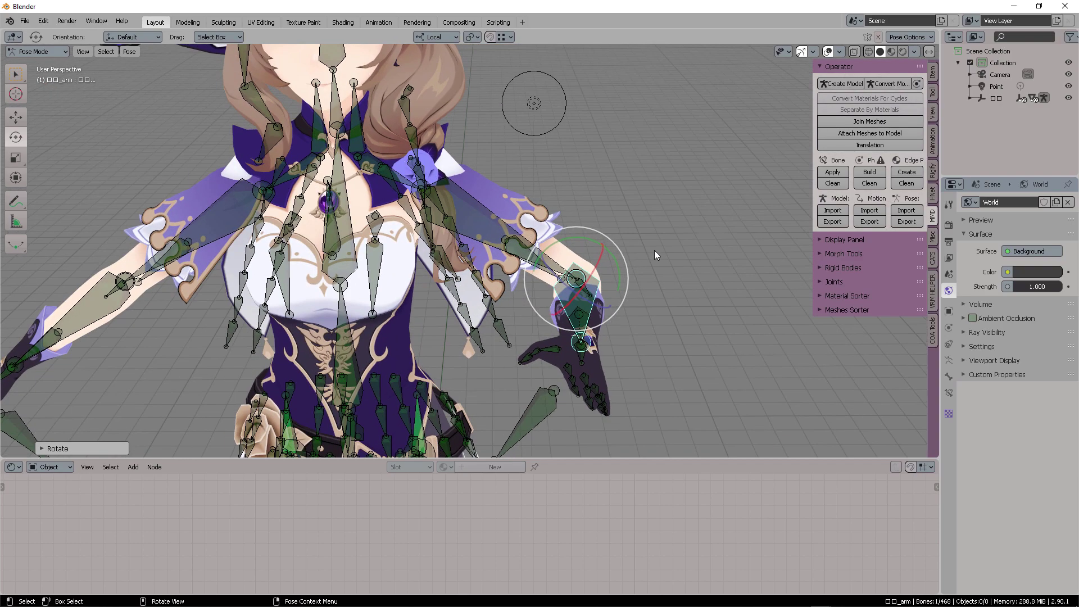
scroll(654, 251, down, 1)
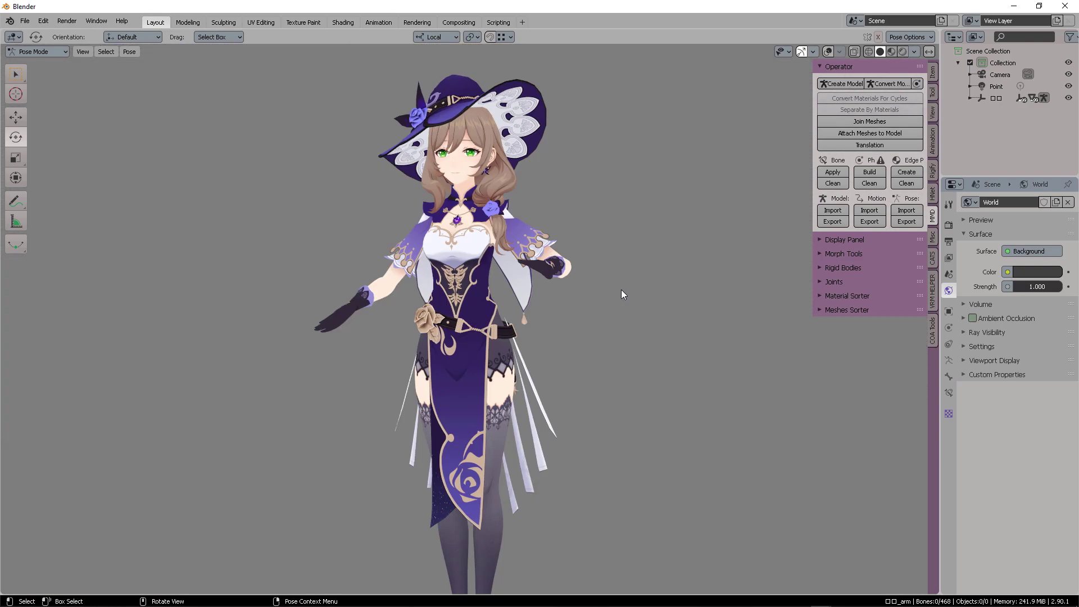
middle_drag(621, 289, 608, 413)
scroll(618, 275, up, 2)
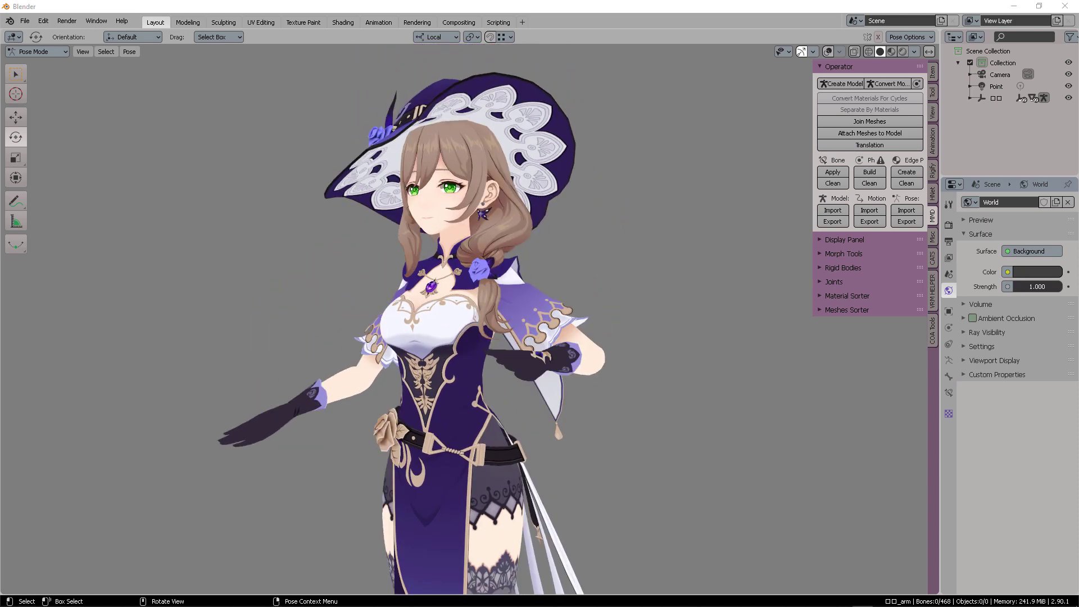